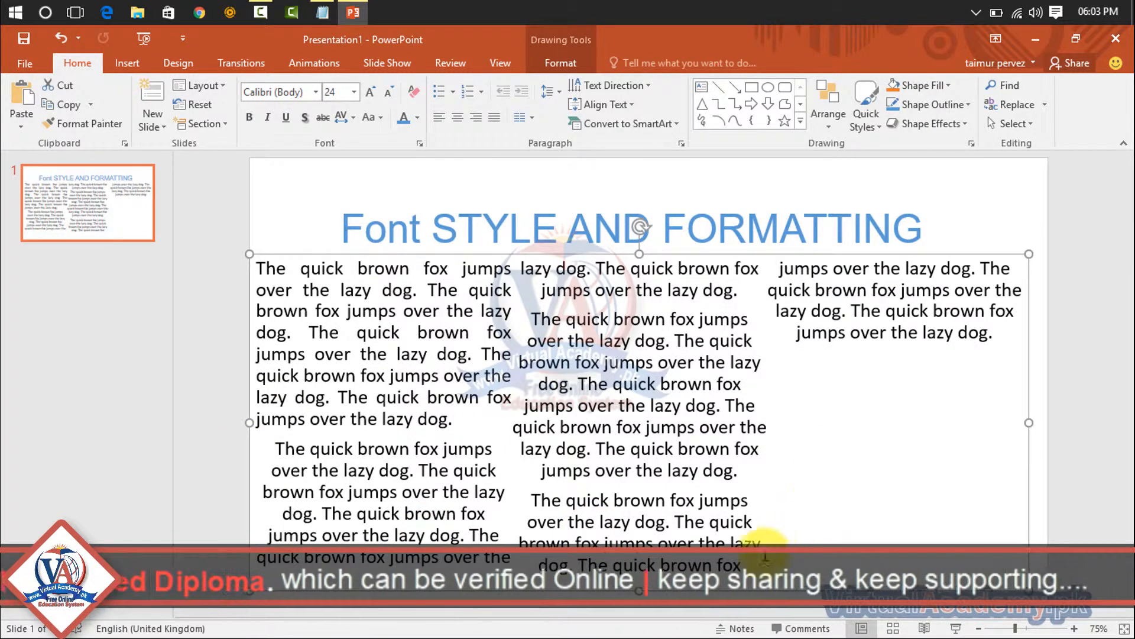
Step: Left-align all the body text below the title
drag(763, 565, 255, 285)
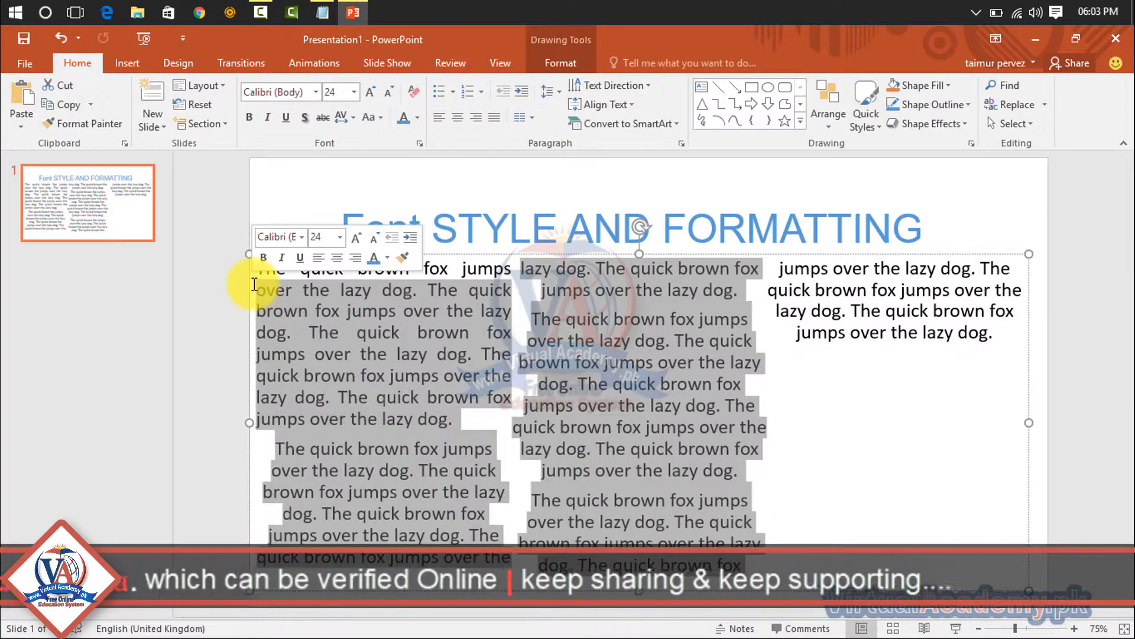
key(ctrl+a)
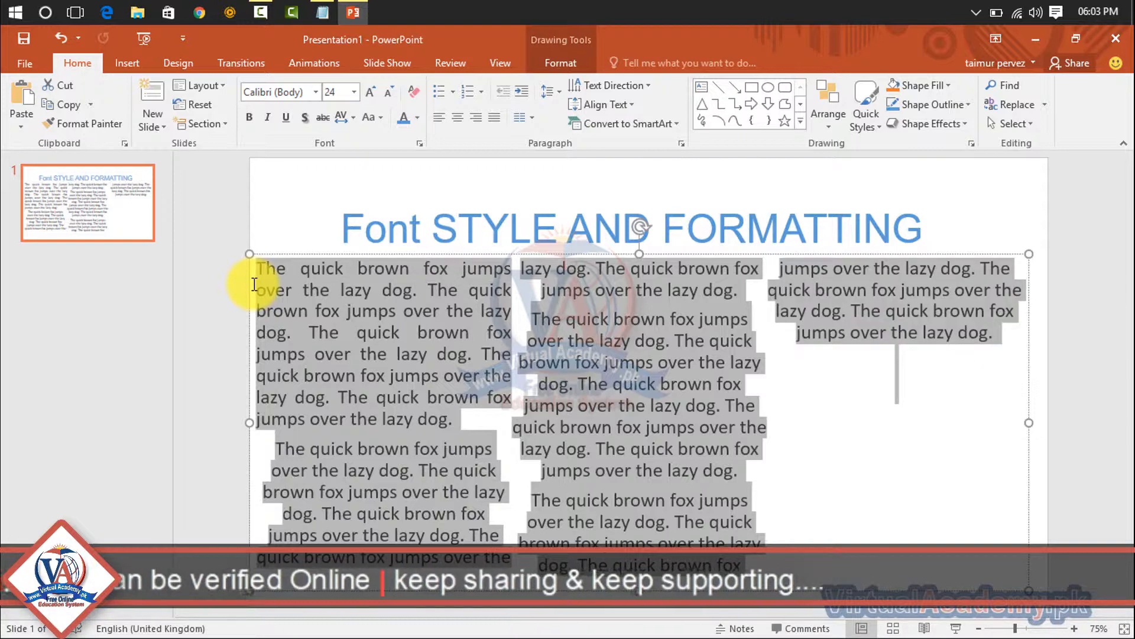
click(442, 115)
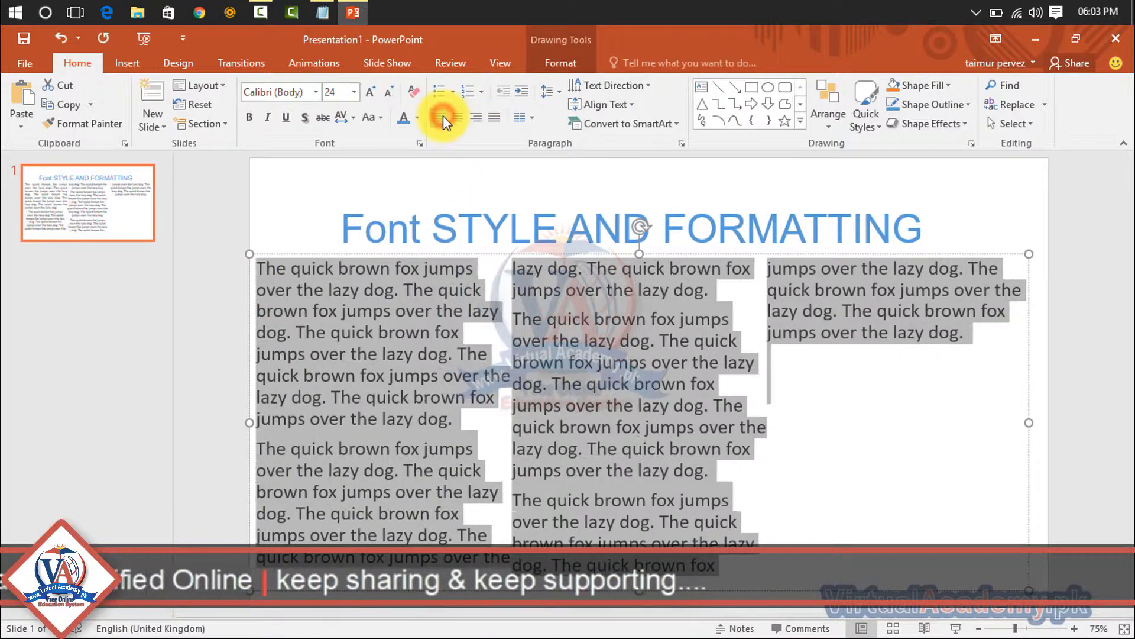
click(710, 384)
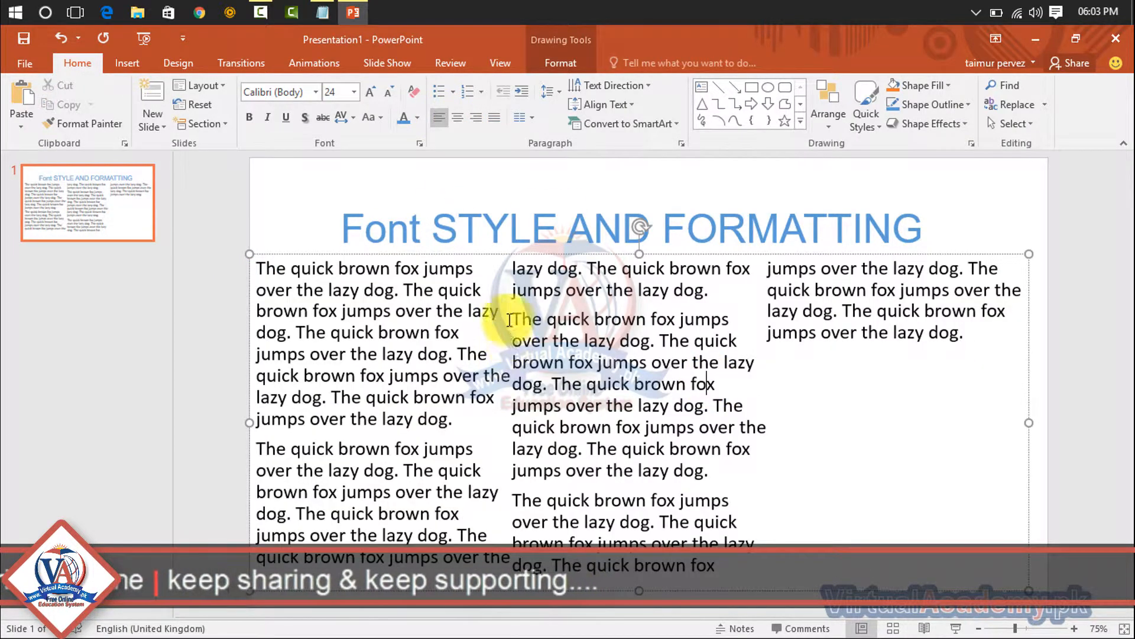
Step: Set the whole body text to a one-column layout
drag(502, 332, 748, 352)
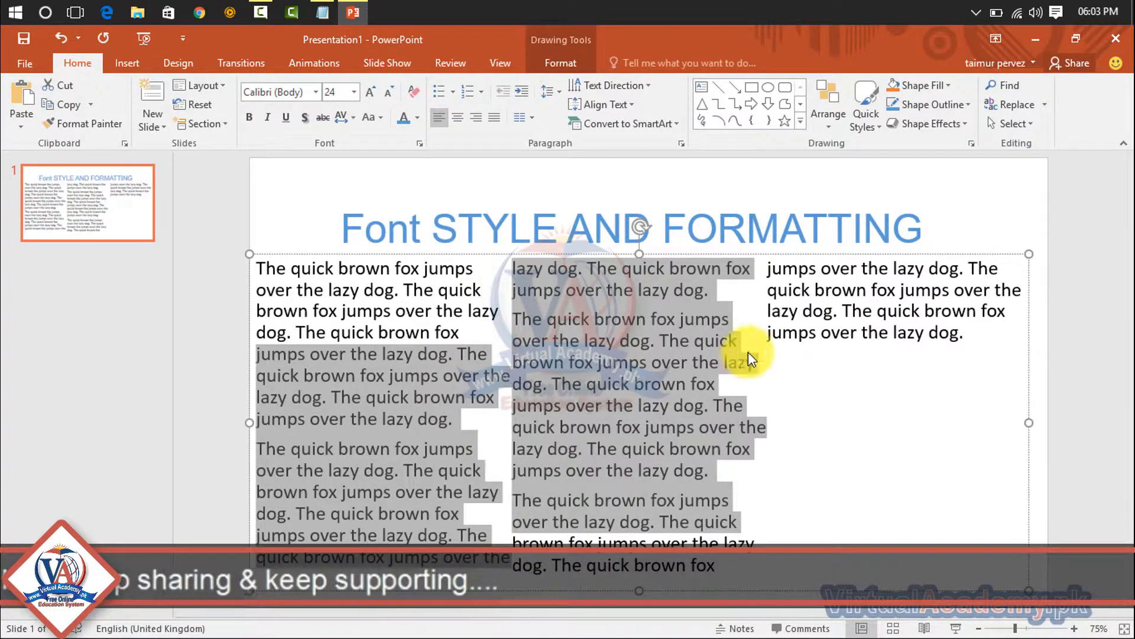
click(801, 290)
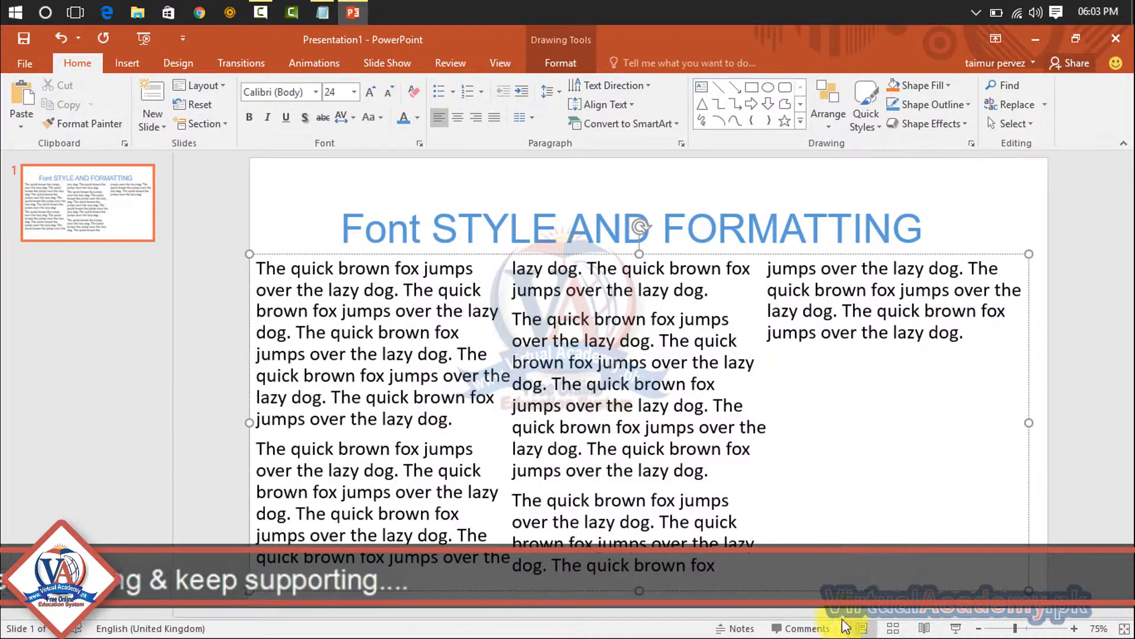
drag(716, 566, 221, 260)
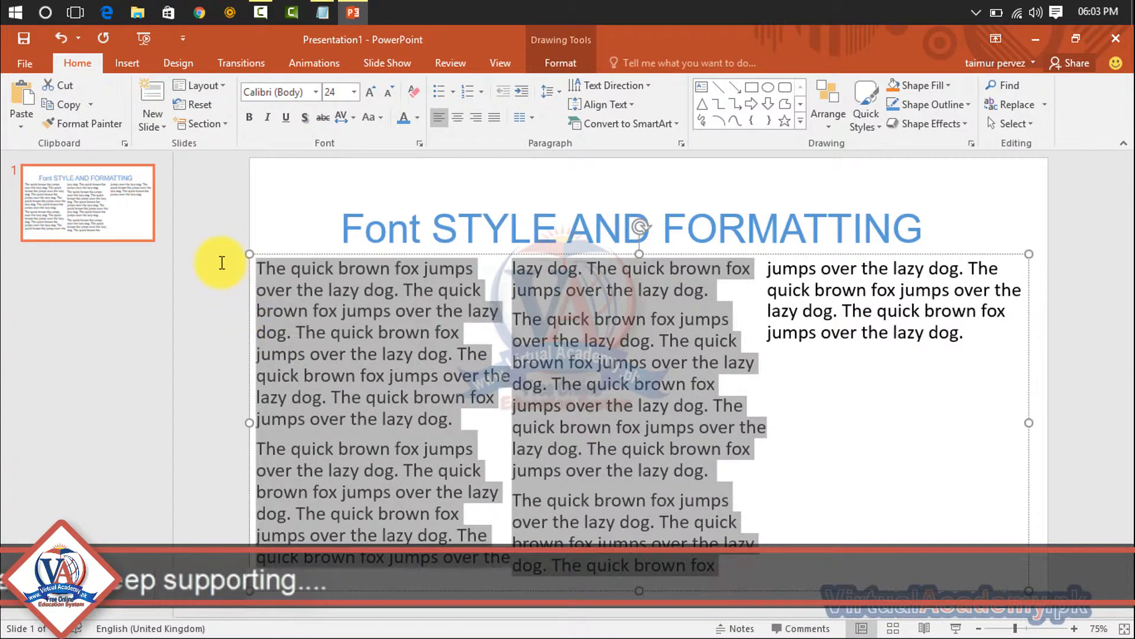
key(ctrl+a)
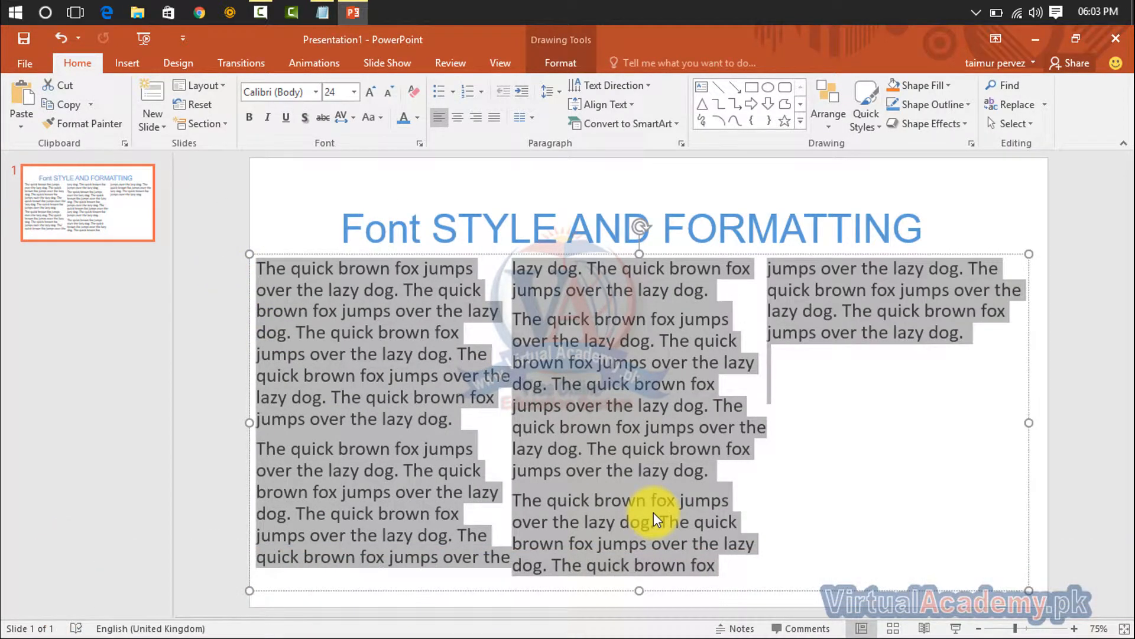
click(534, 112)
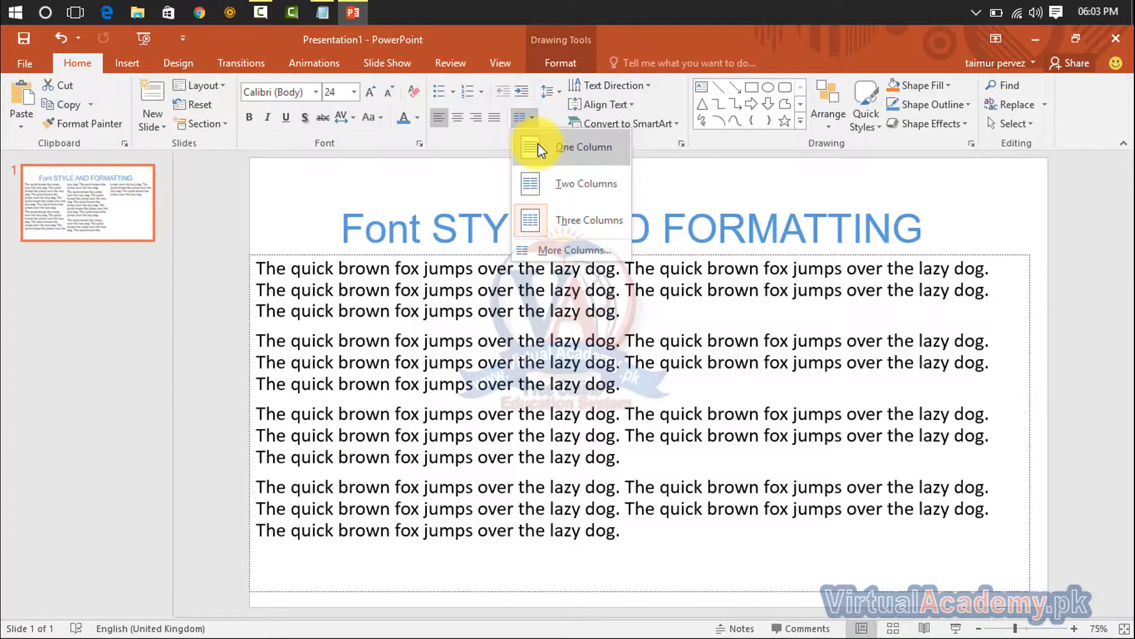
click(562, 146)
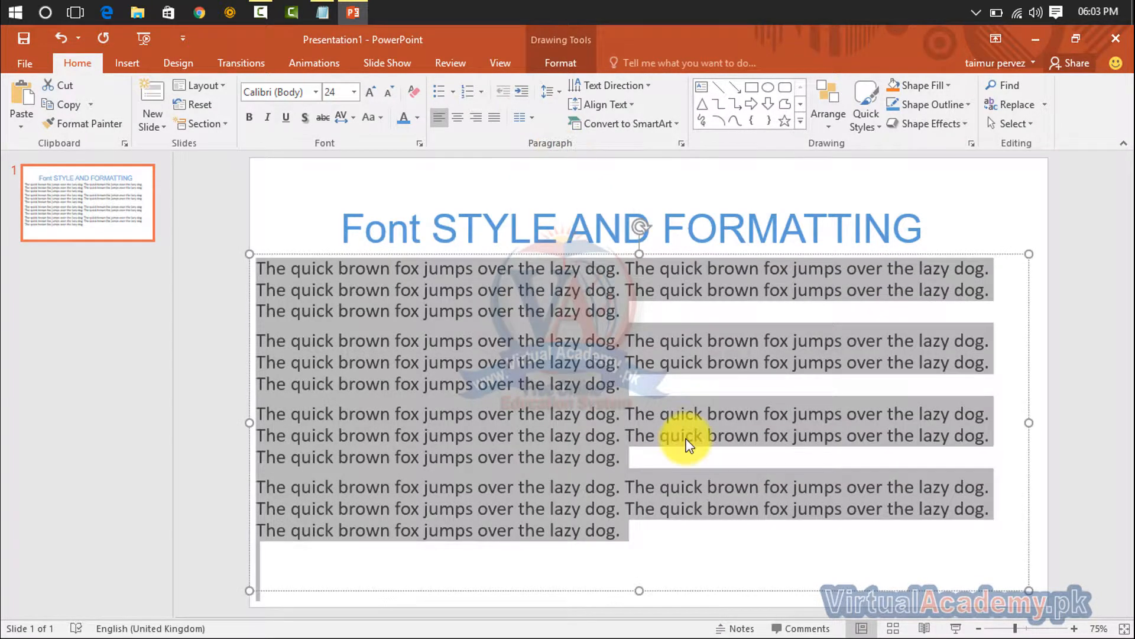
Step: Insert a run of z characters inside a word in the last body paragraph
click(507, 361)
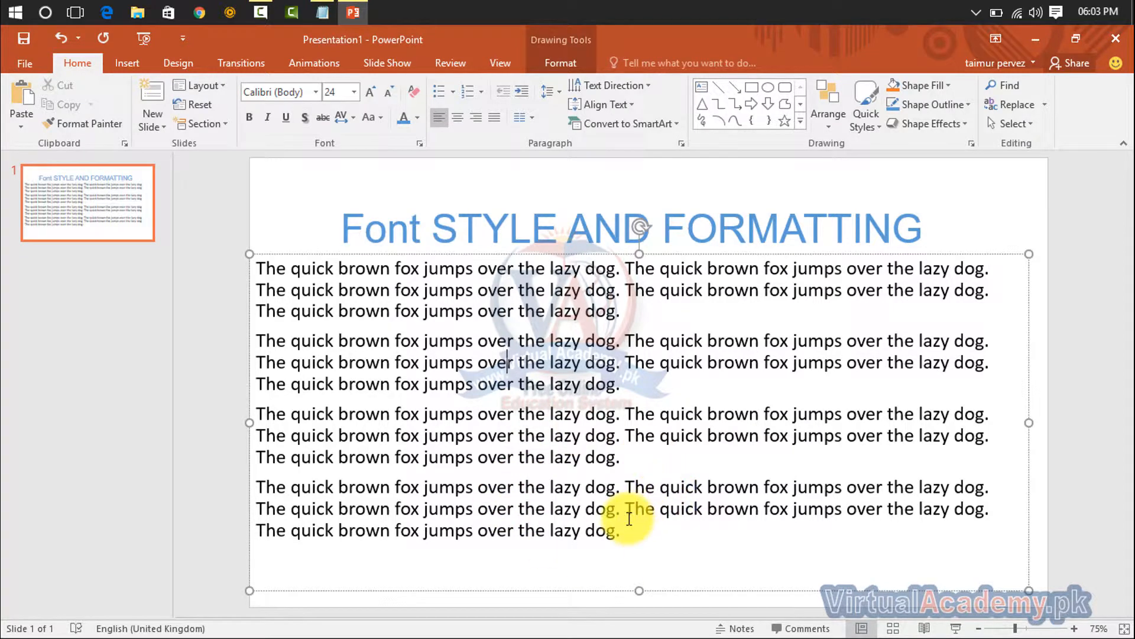
click(606, 507)
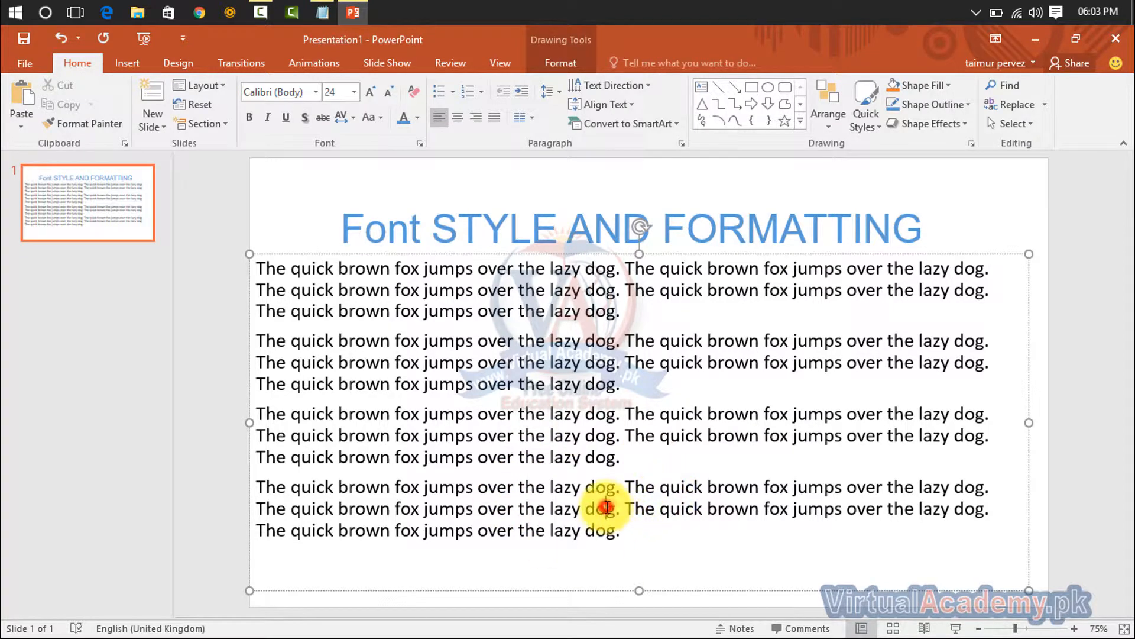
text(zzzzzzzzzzzzzzzzz)
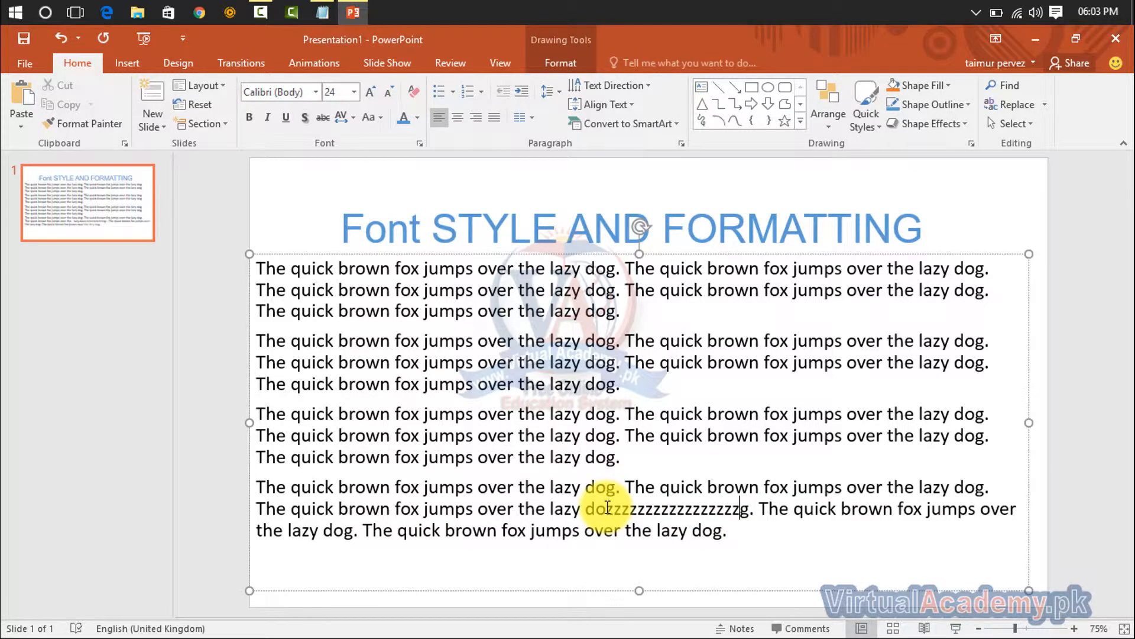
Step: Undo the recent edits back to the single, single-column body paragraph
key(ctrl+z)
key(ctrl+z)
key(ctrl+z)
key(ctrl+z)
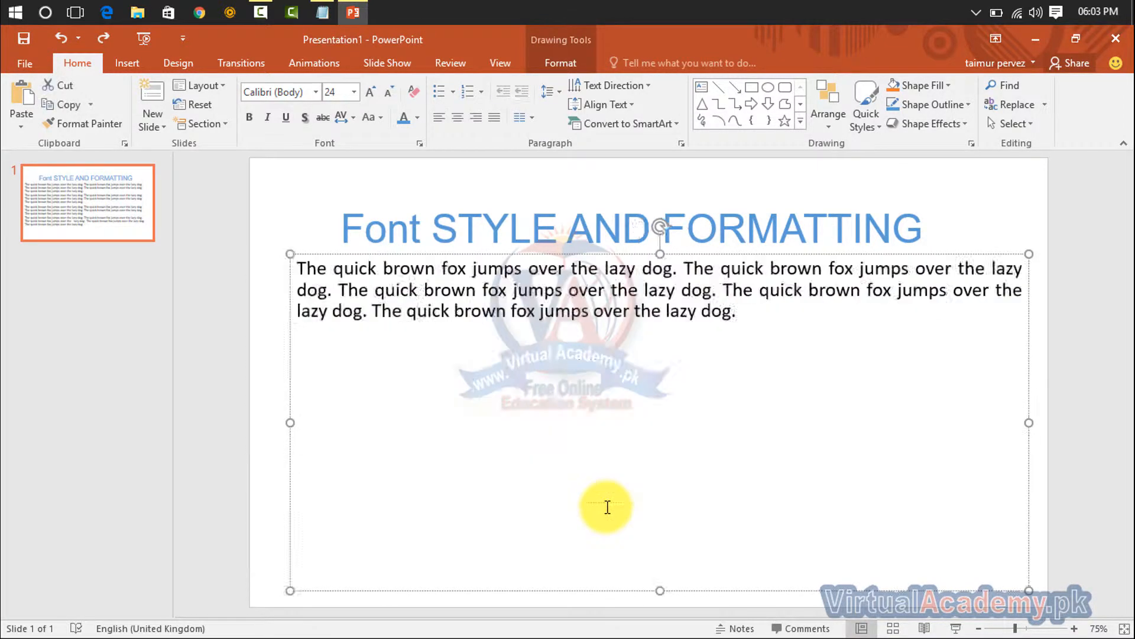
Step: Left-align the body paragraph and add a first name on the line below it
click(438, 118)
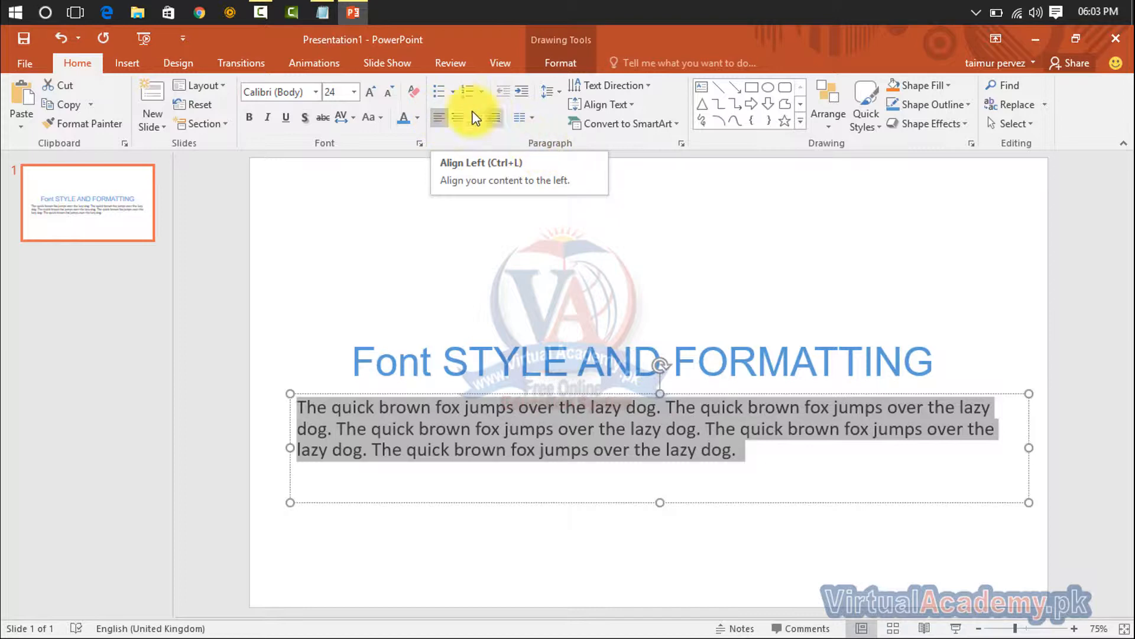
click(753, 465)
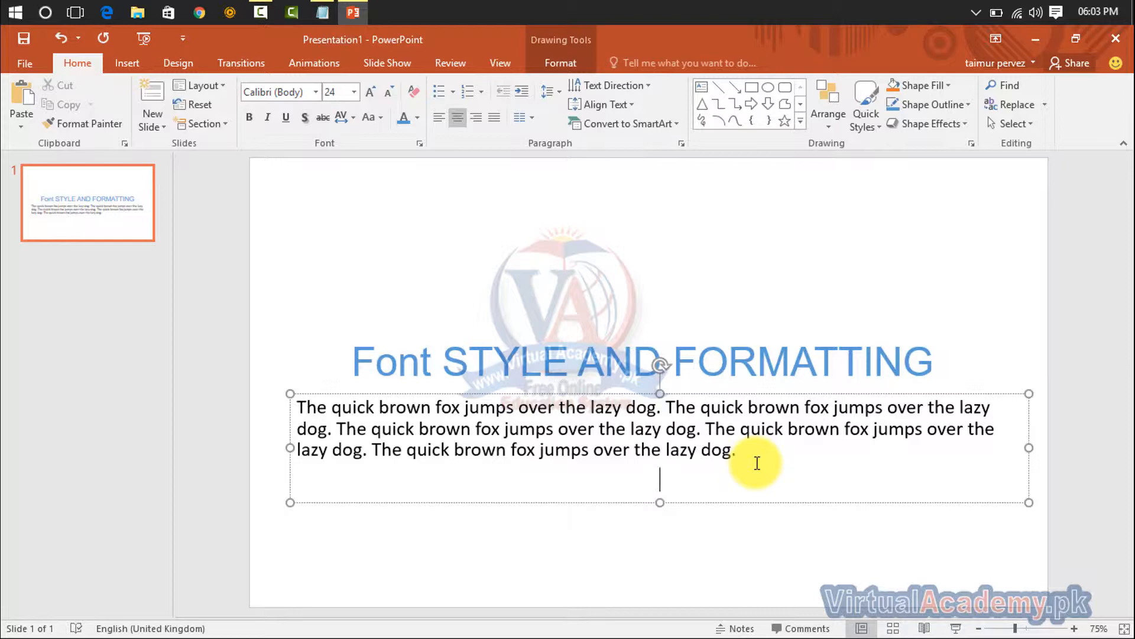
text(ma)
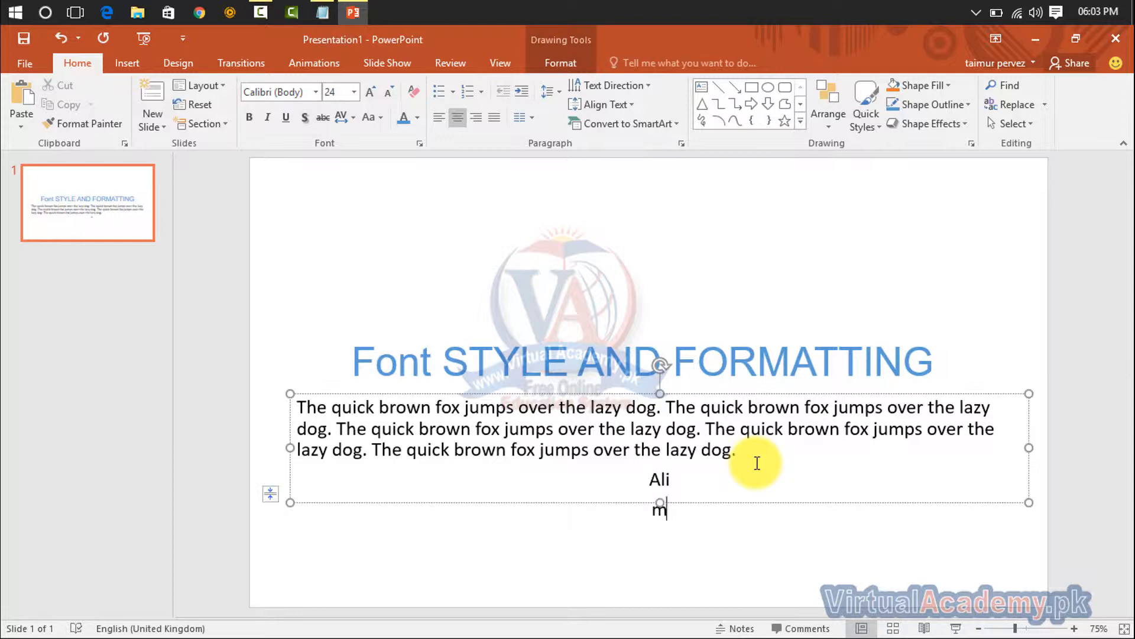
key(BackSpace)
key(BackSpace)
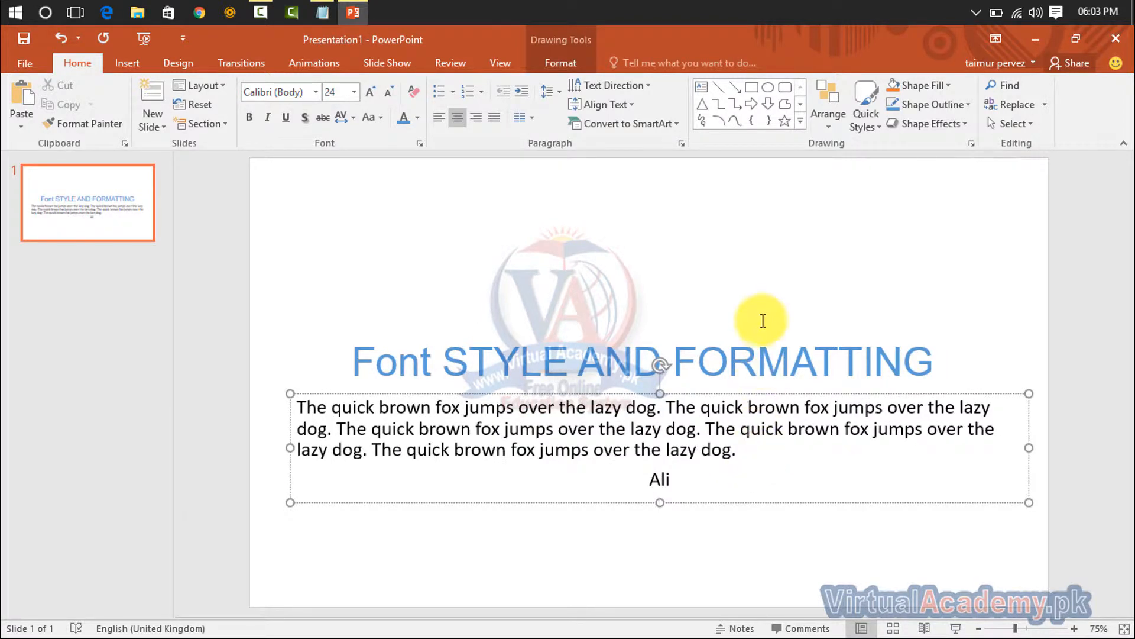
Step: Move the title up near the slide's top edge and extend the body text box upward to just beneath it
click(757, 361)
drag(642, 230, 600, 178)
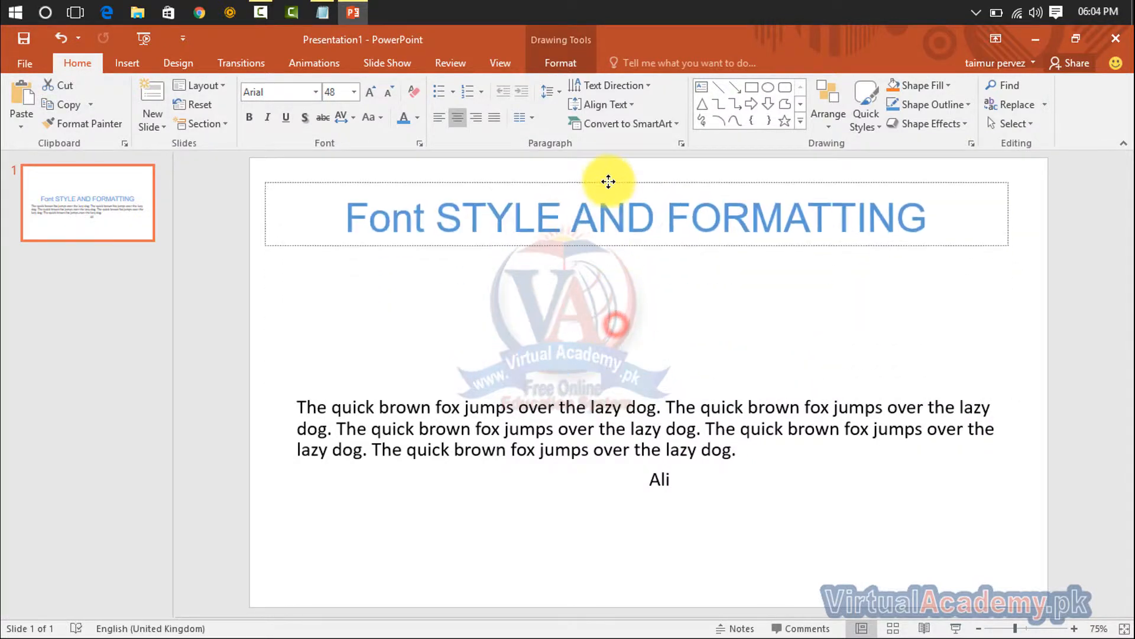
click(645, 406)
drag(654, 393, 644, 249)
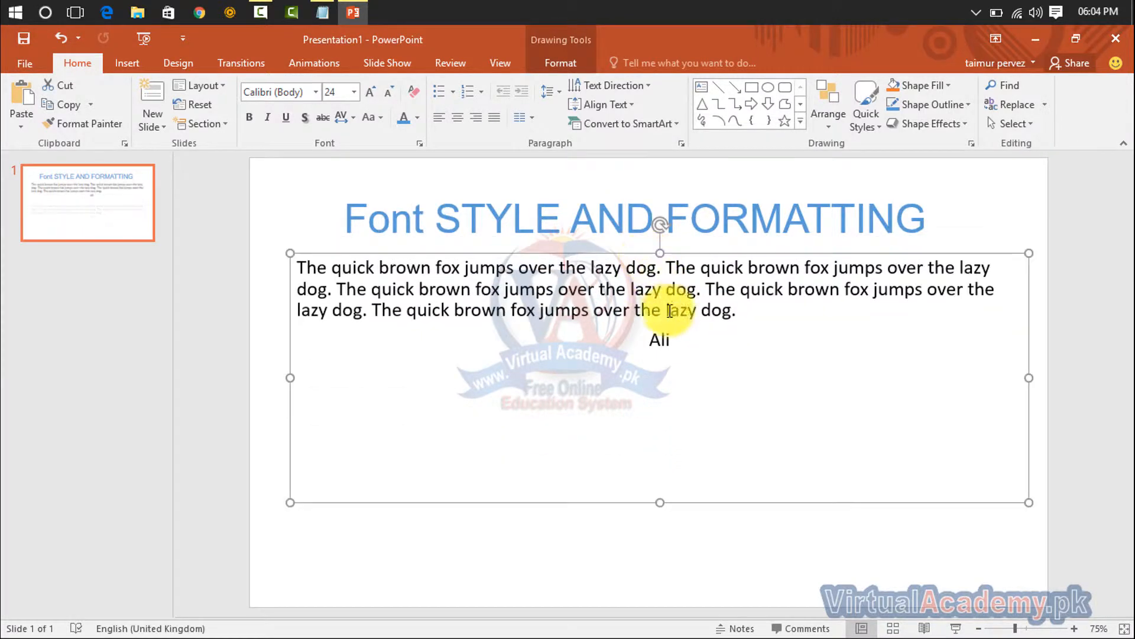
Step: Add three more first names below the existing name, each on its own line
click(680, 341)
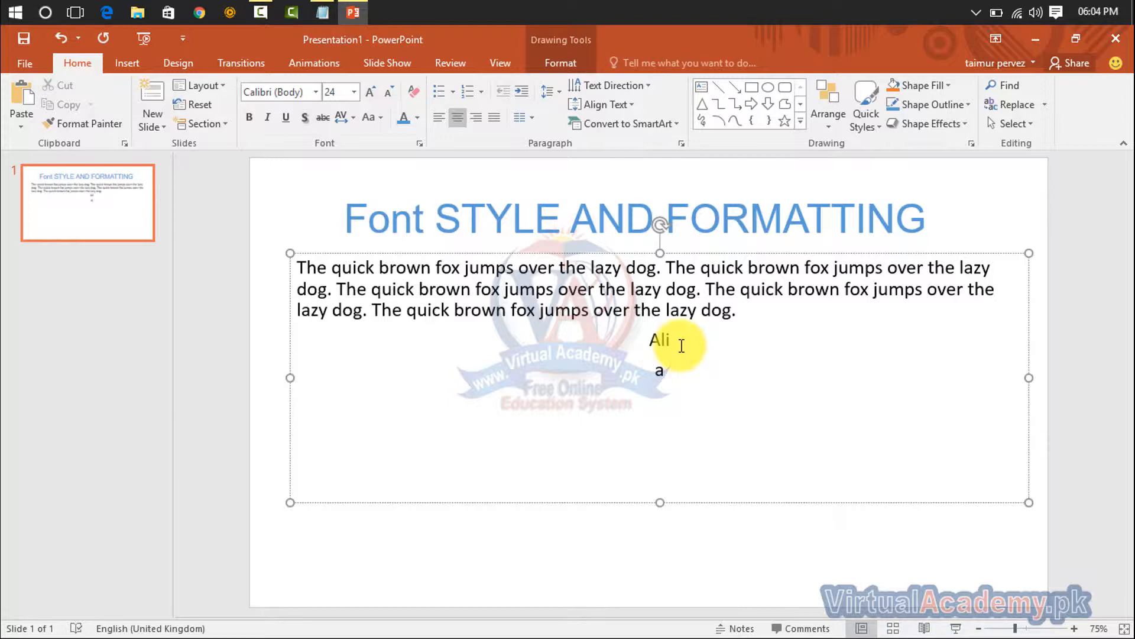
text(ahmed)
key(Return)
text(hamid)
key(Return)
text(usman)
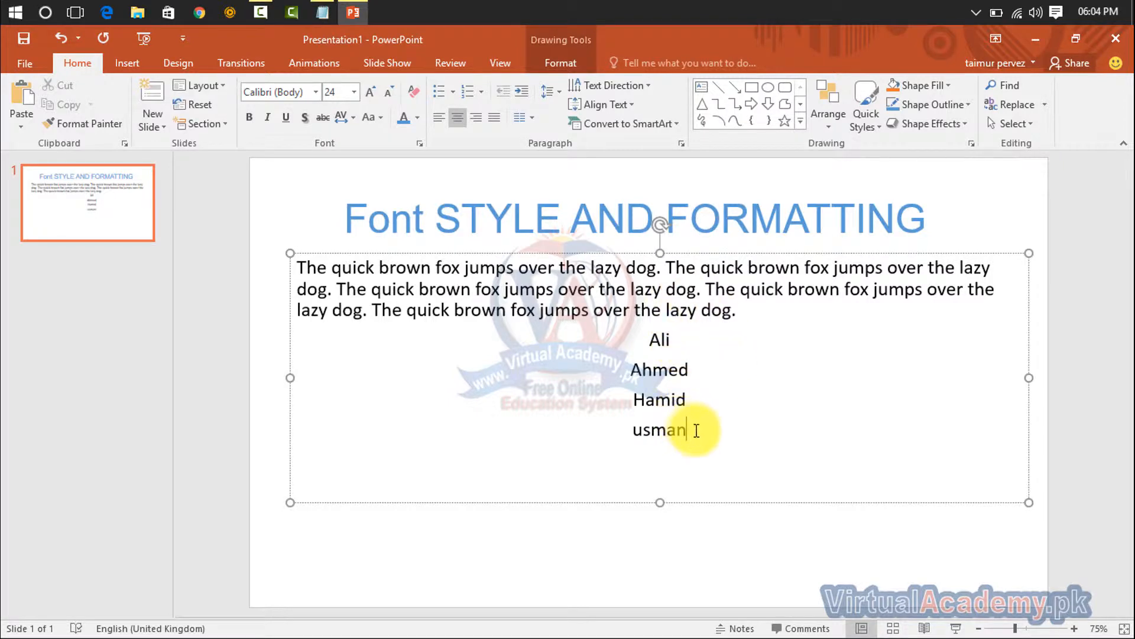
Step: Apply checkmark bullets to the four lines of names
drag(695, 431, 648, 333)
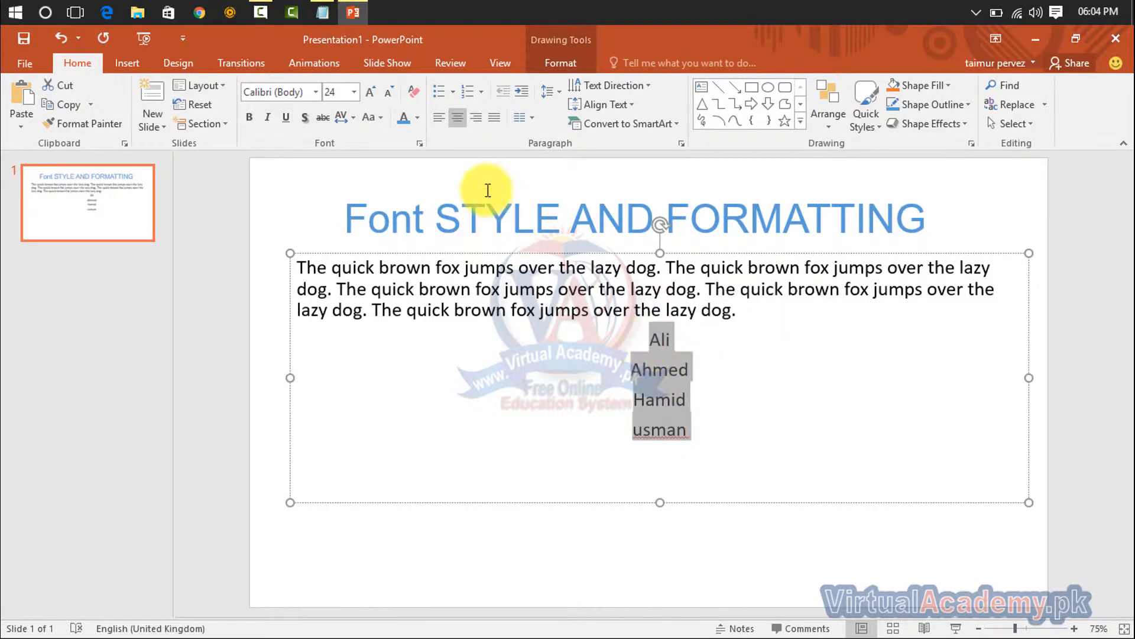
click(453, 91)
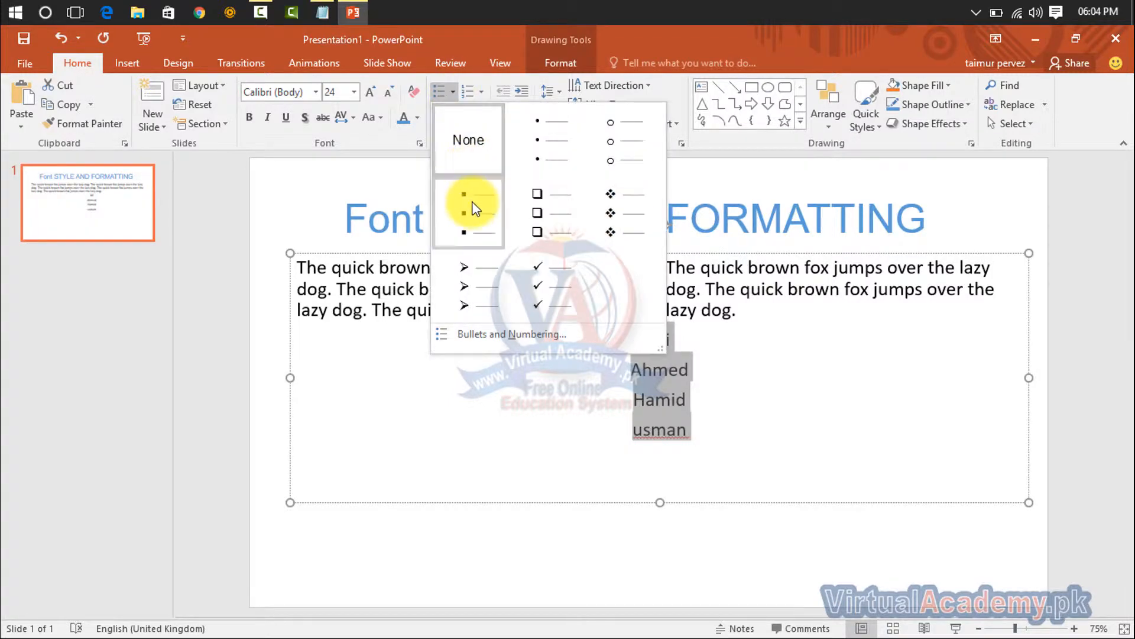
click(548, 290)
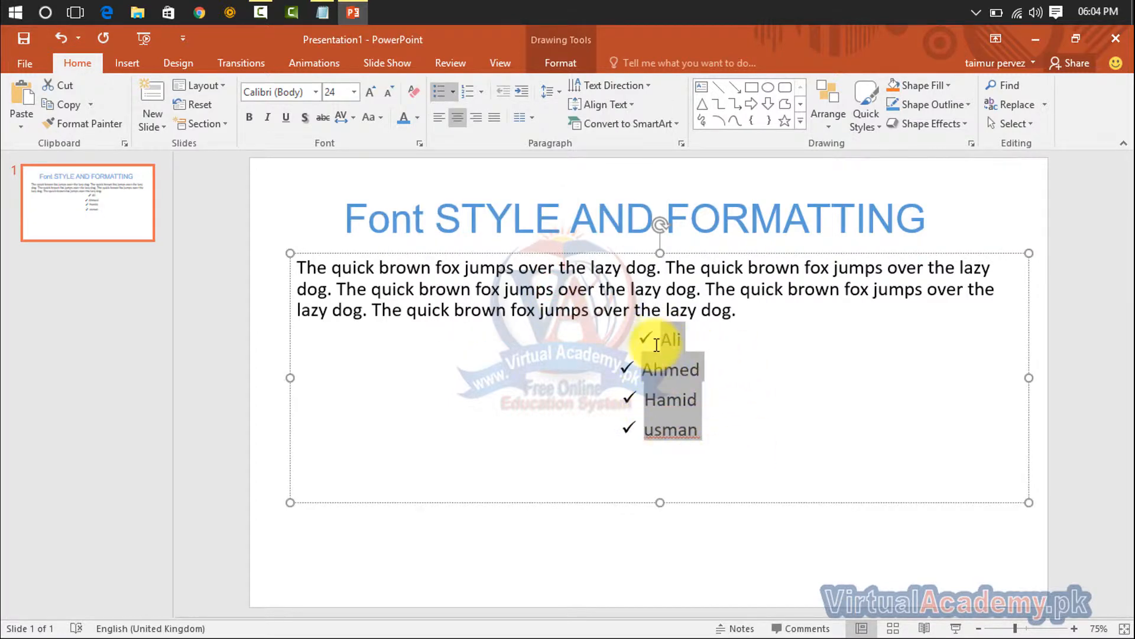
Step: Left-align the list of names and apply the 1., 2., 3. numbering style
click(439, 118)
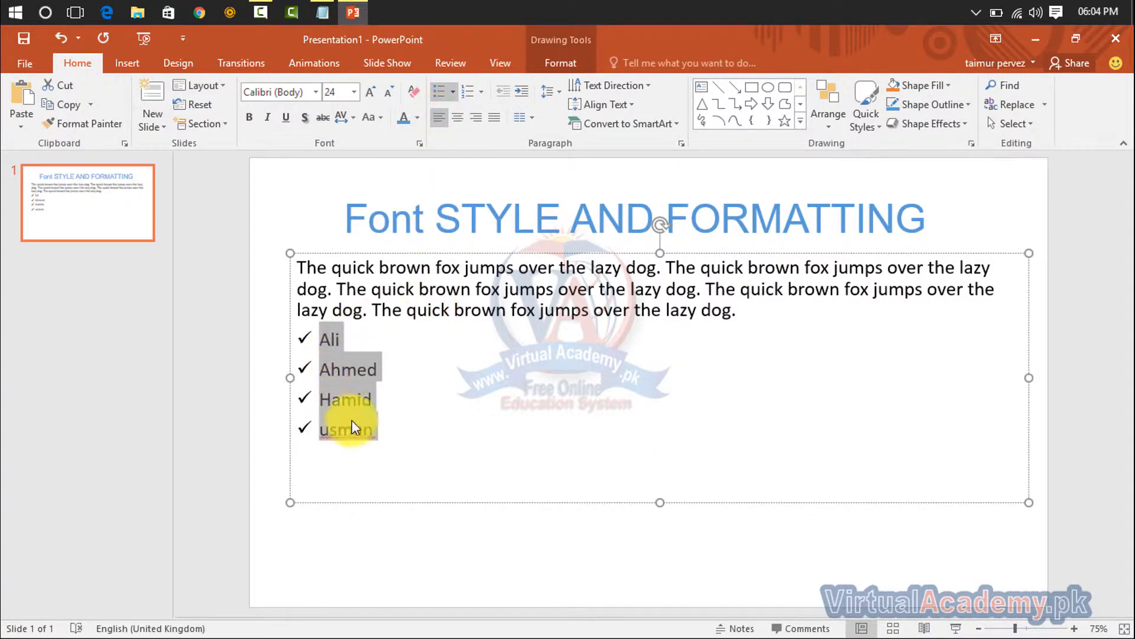
click(481, 94)
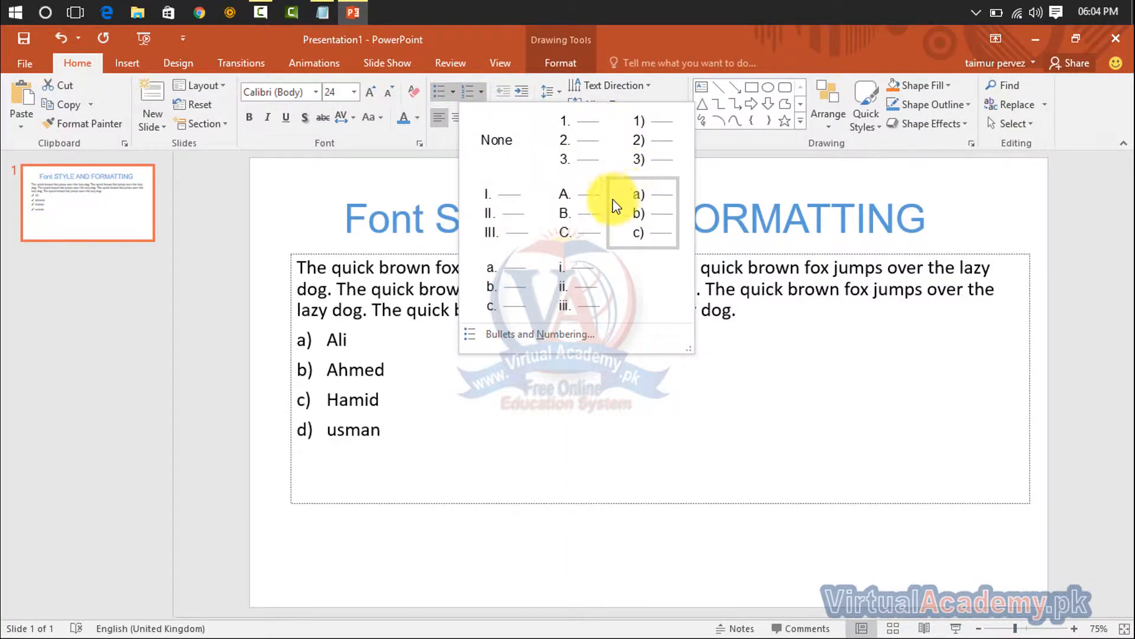
click(580, 151)
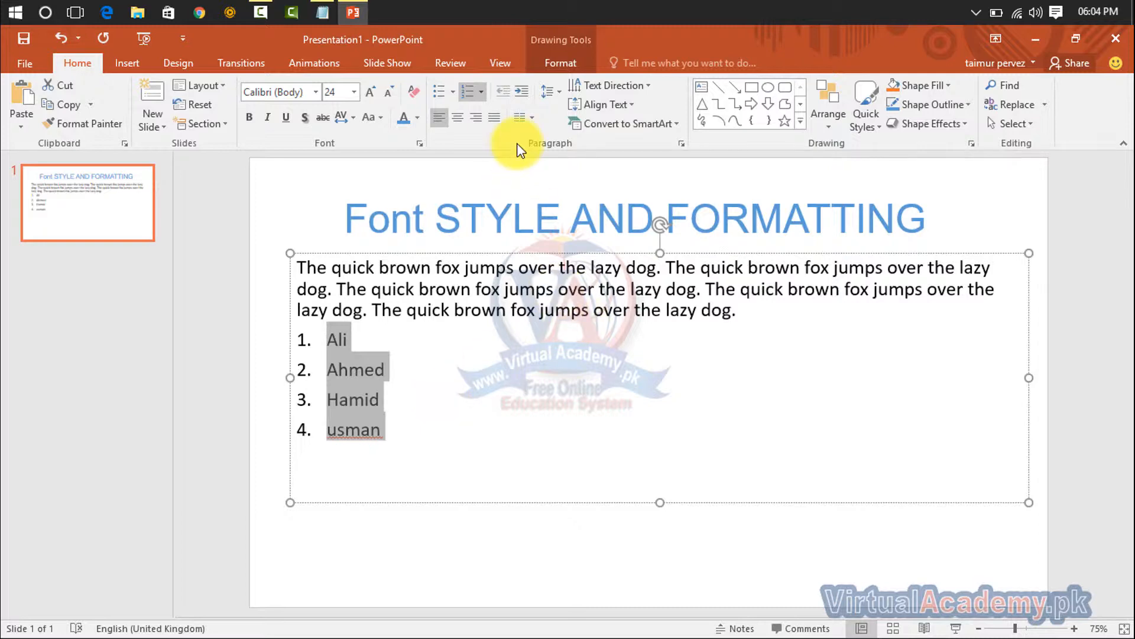
Step: Increase the indent of the numbered list of names by eight levels
click(523, 87)
click(523, 86)
click(523, 86)
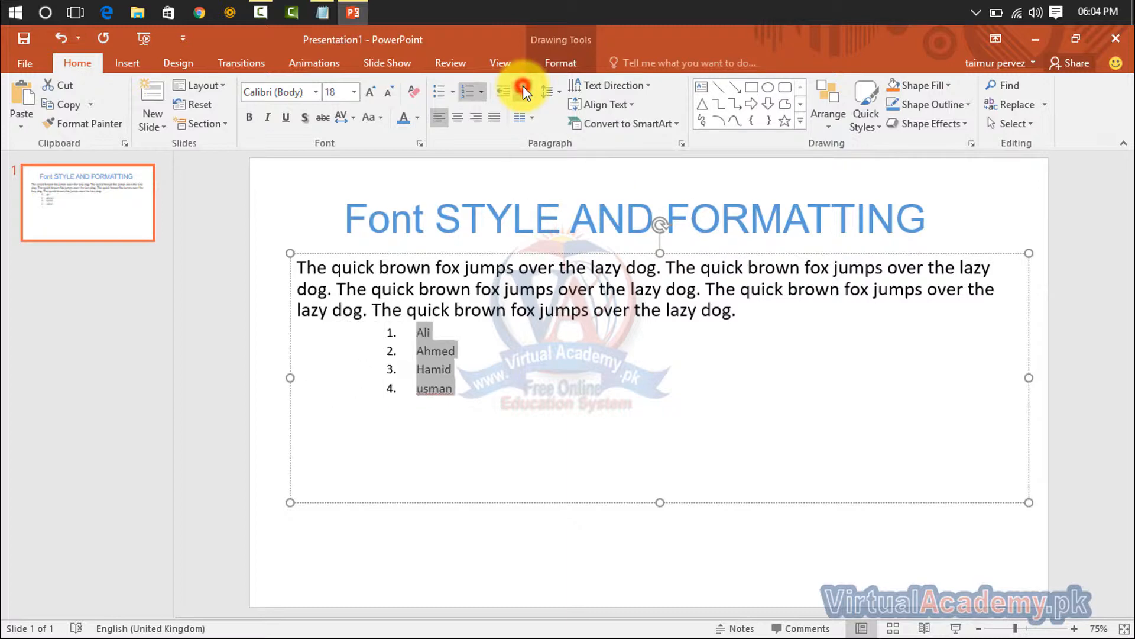
click(523, 86)
click(523, 86)
click(523, 87)
click(523, 86)
click(523, 87)
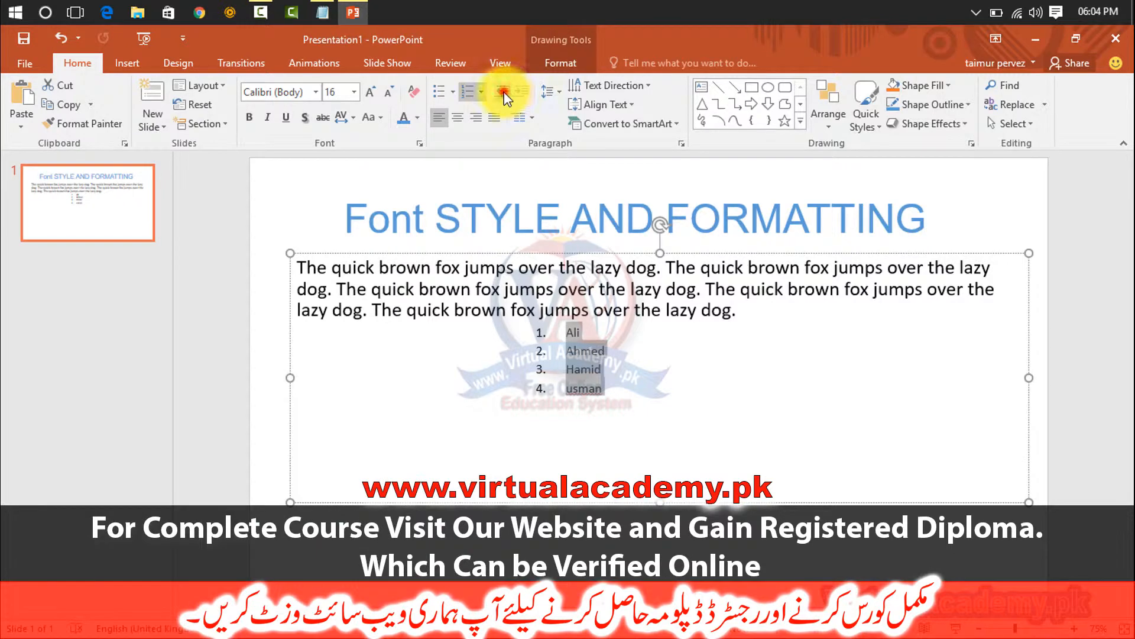
Step: Decrease the indent of the numbered names back to the outermost level
click(504, 92)
click(504, 91)
click(504, 92)
click(504, 92)
click(504, 92)
click(504, 92)
click(504, 92)
click(504, 92)
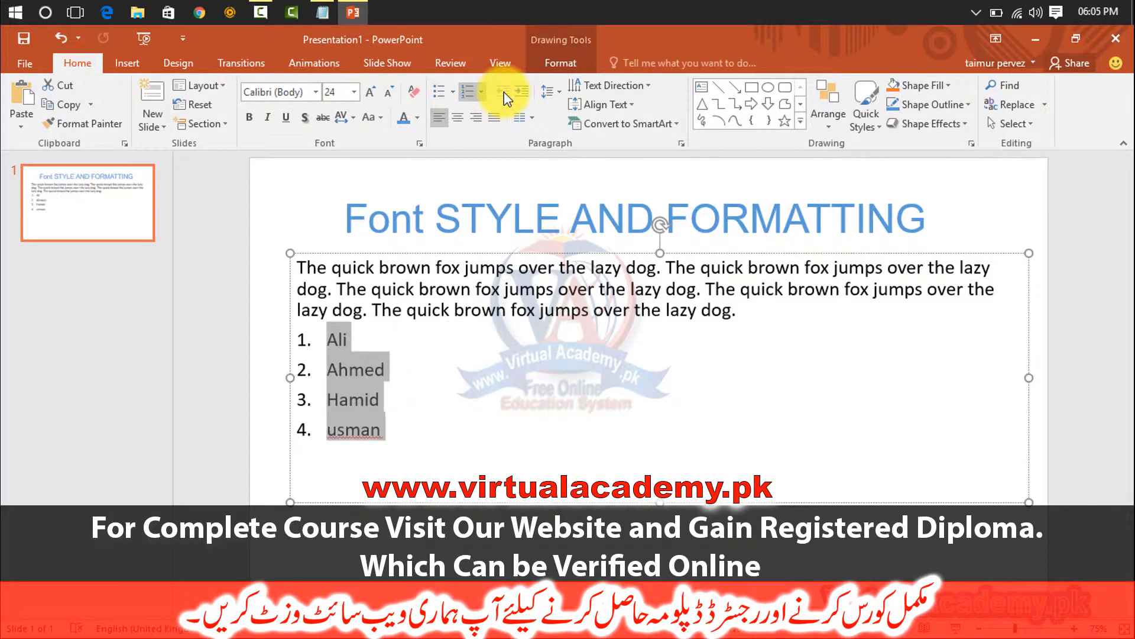
Step: Indent the numbered list of names by four levels
click(523, 91)
click(523, 91)
click(523, 92)
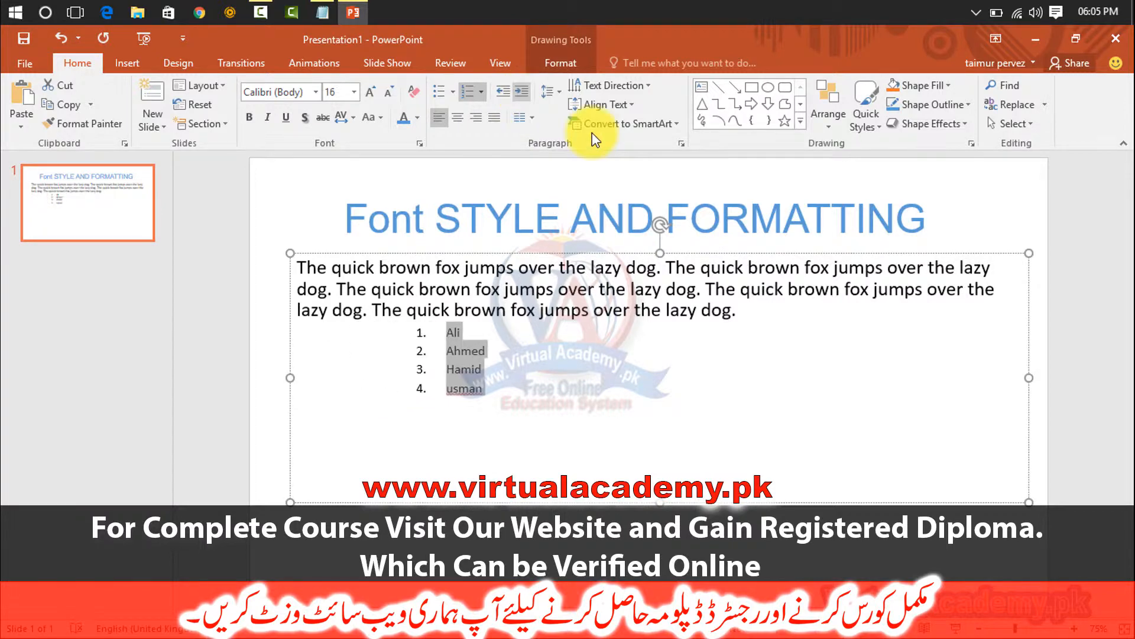
Step: Indent the quick brown fox paragraph by four levels
drag(738, 311, 302, 274)
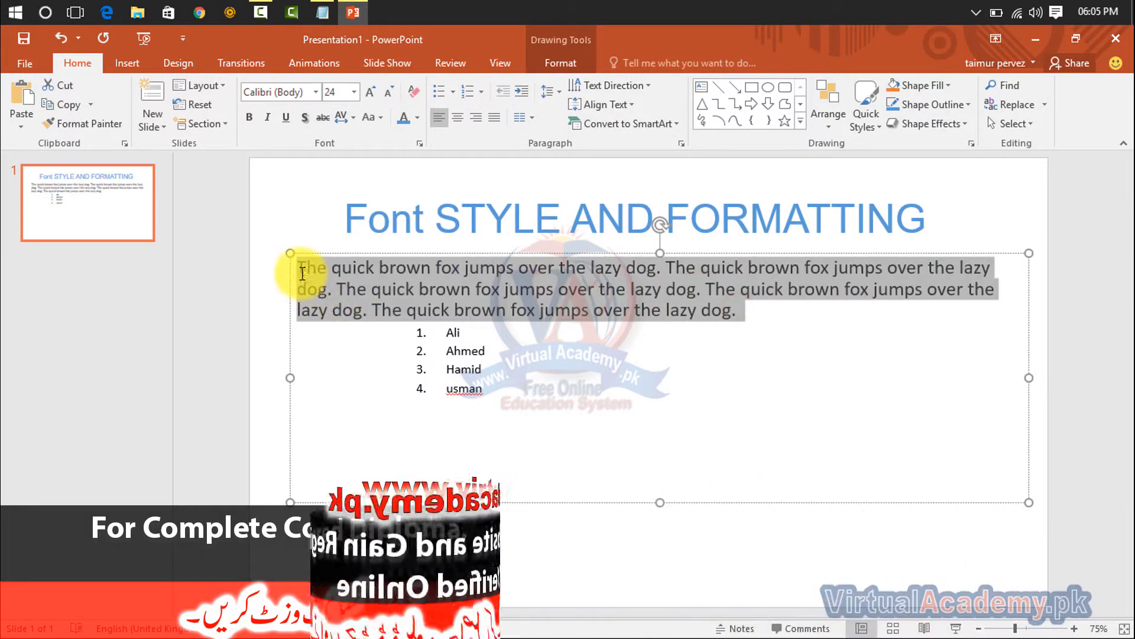
click(519, 90)
click(519, 90)
click(519, 90)
click(520, 90)
Step: Remove the indent from the quick brown fox paragraph
click(504, 89)
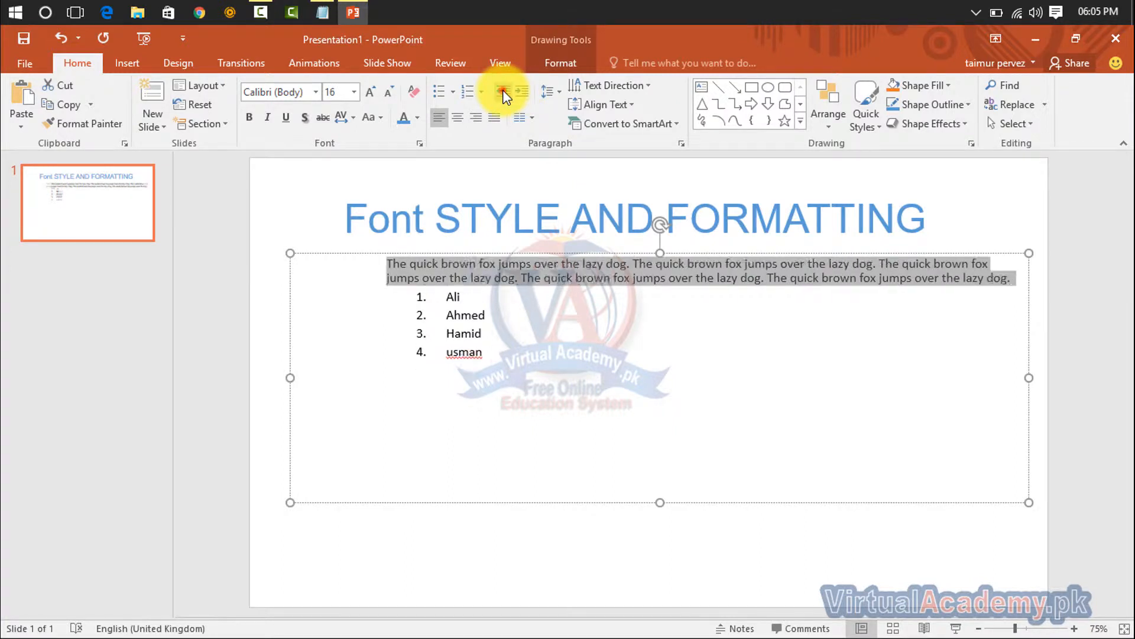
click(502, 90)
click(503, 90)
click(502, 90)
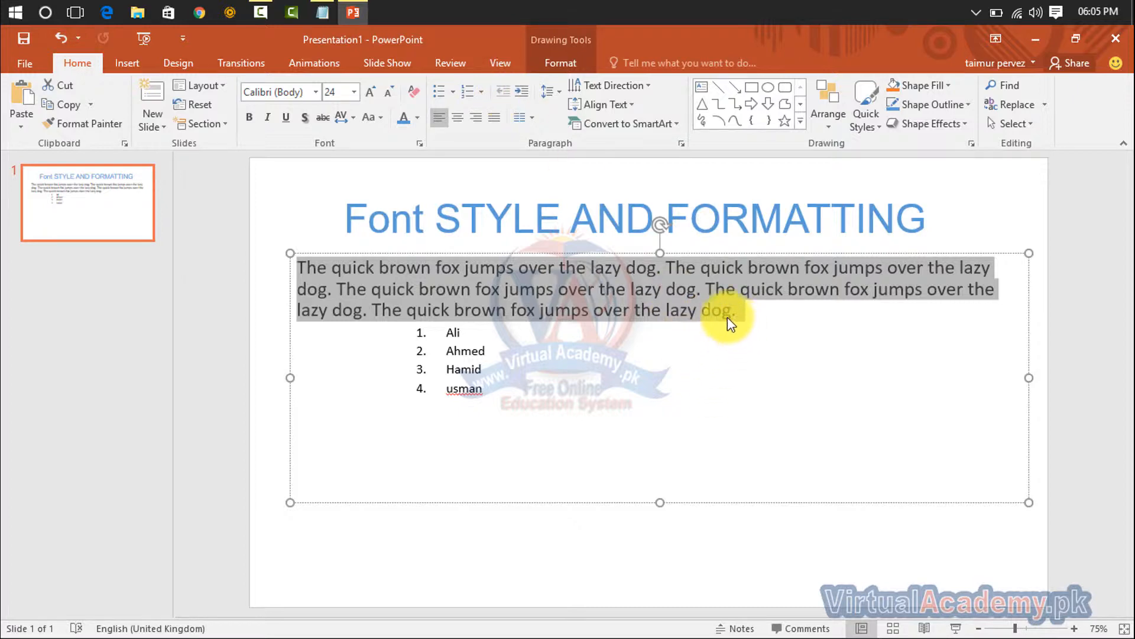
Step: Set the line spacing to 1.0 for the quick brown fox paragraph and for the numbered list of names
click(548, 90)
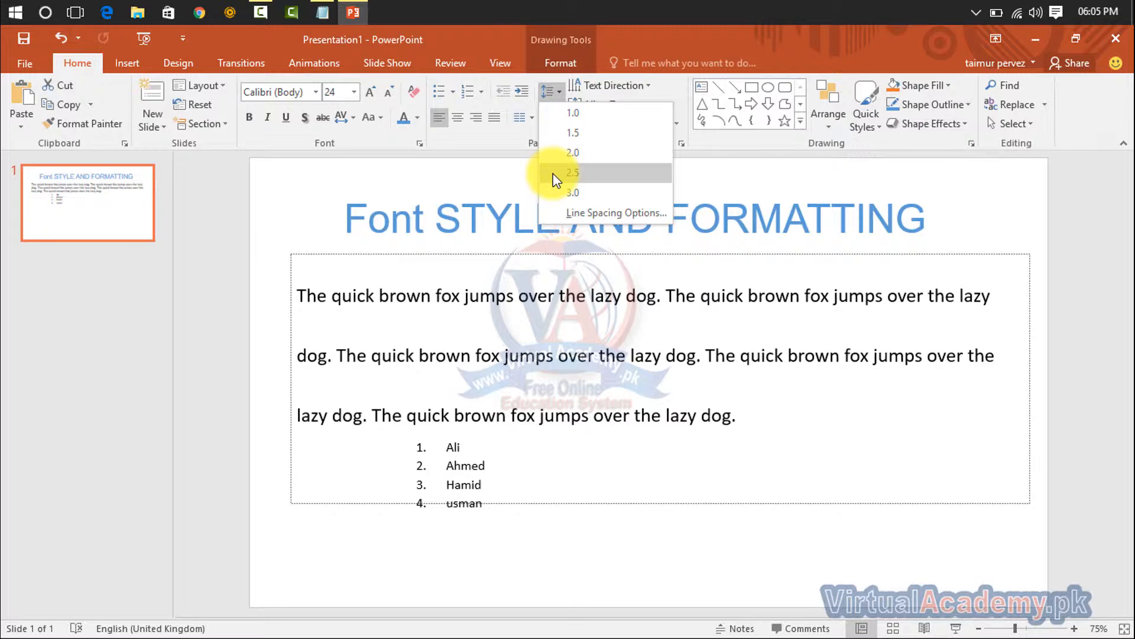
click(554, 114)
click(476, 381)
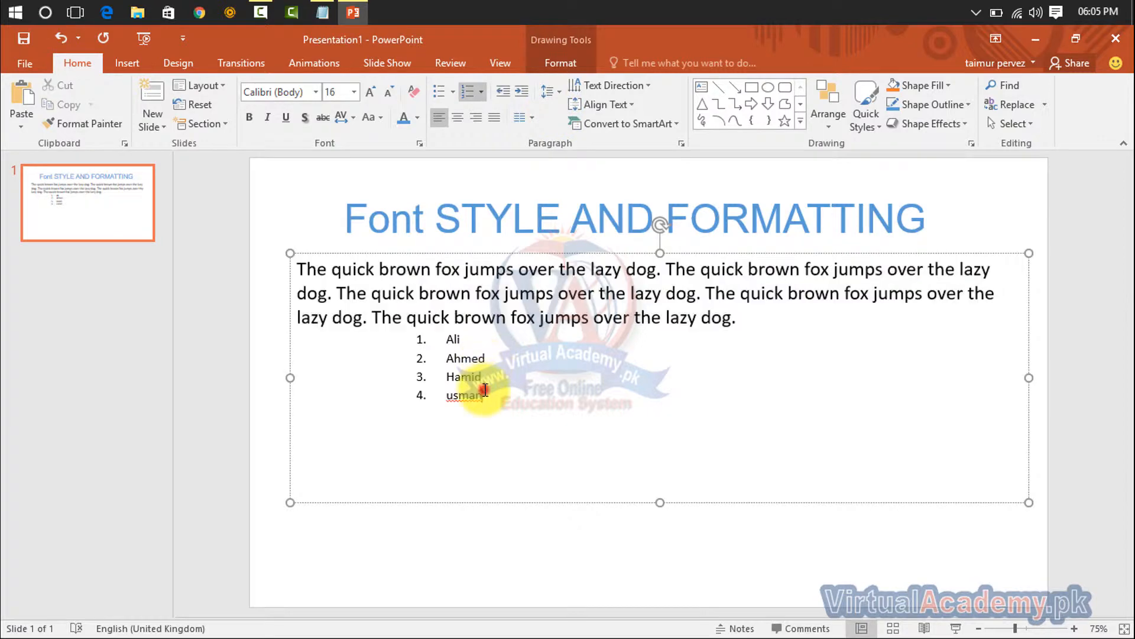
drag(476, 382, 445, 340)
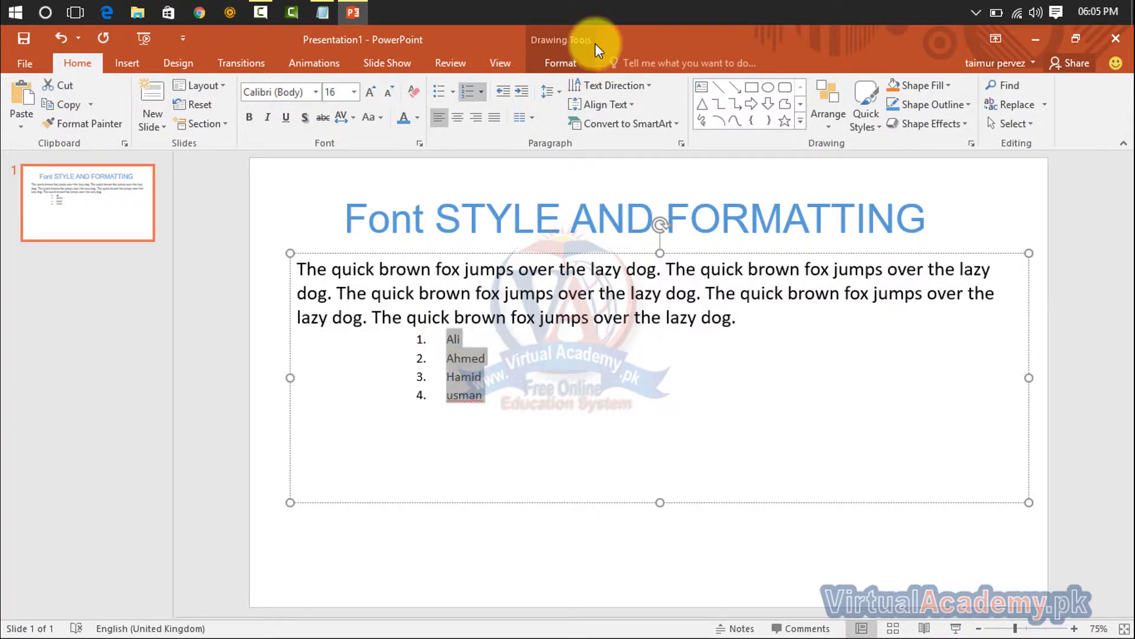
click(560, 89)
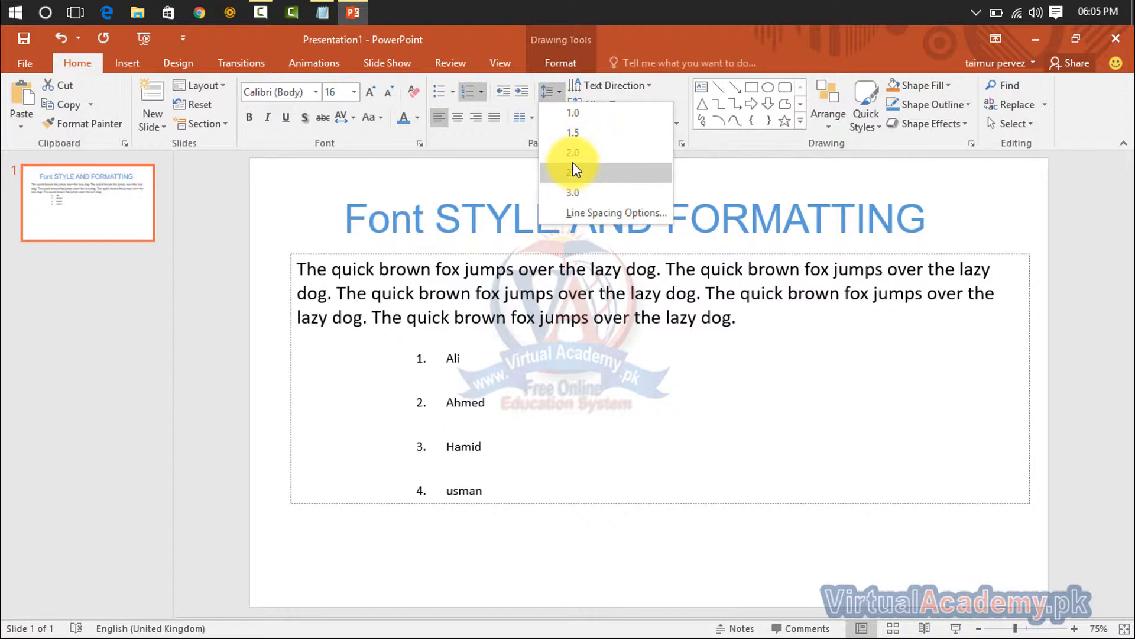
click(574, 115)
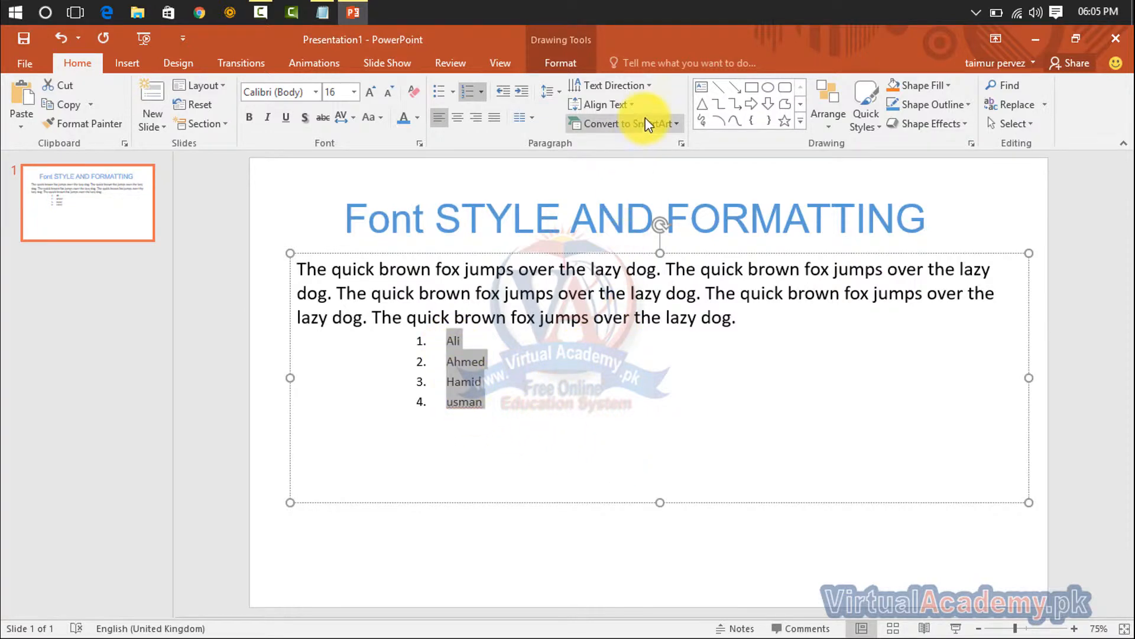
Step: Change the text direction of the body text box to Stacked and open its additional text direction options
click(650, 84)
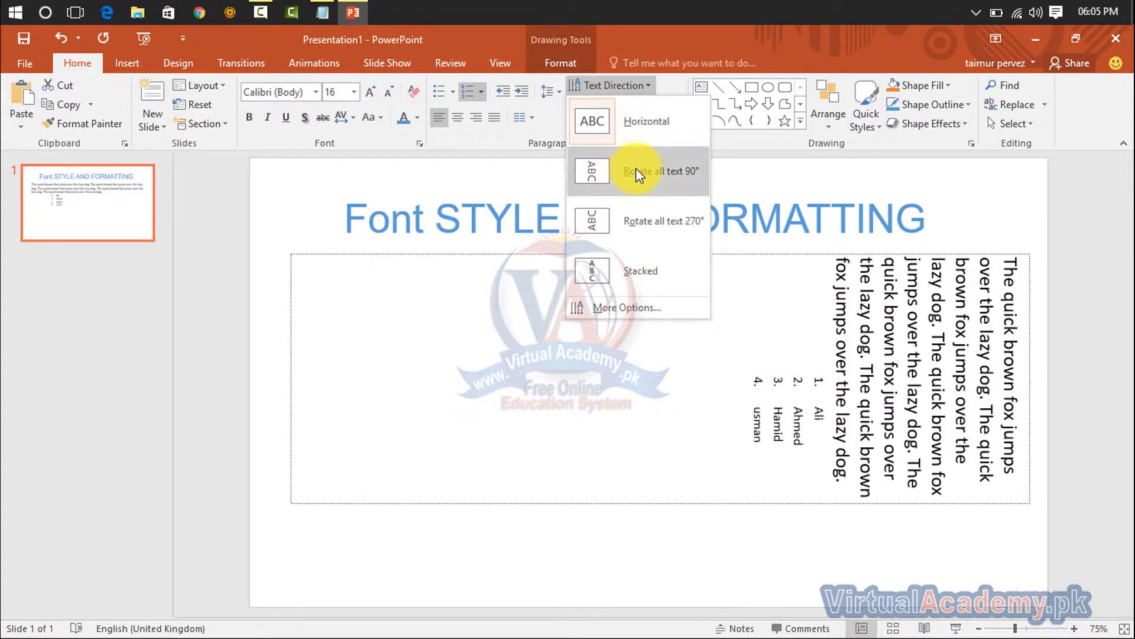
click(652, 271)
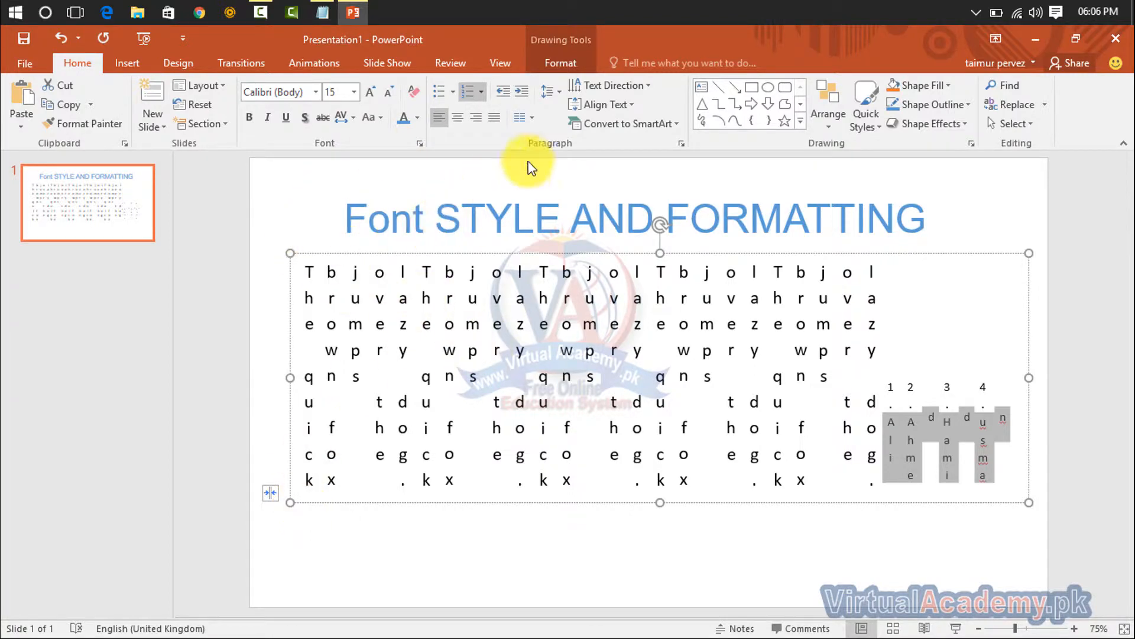
click(524, 115)
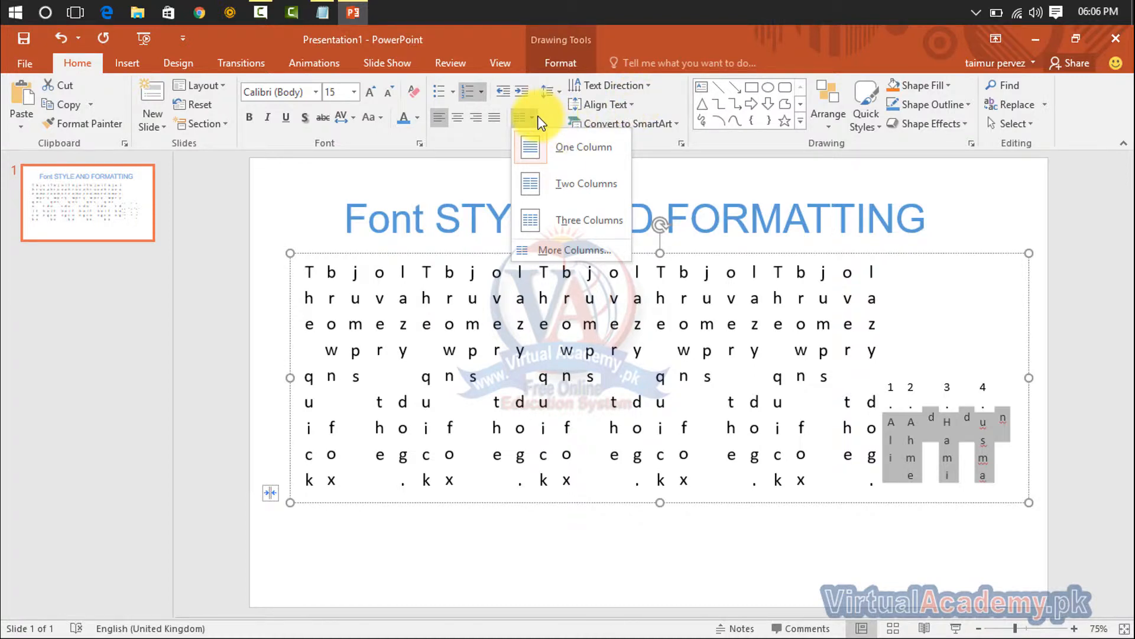
click(641, 86)
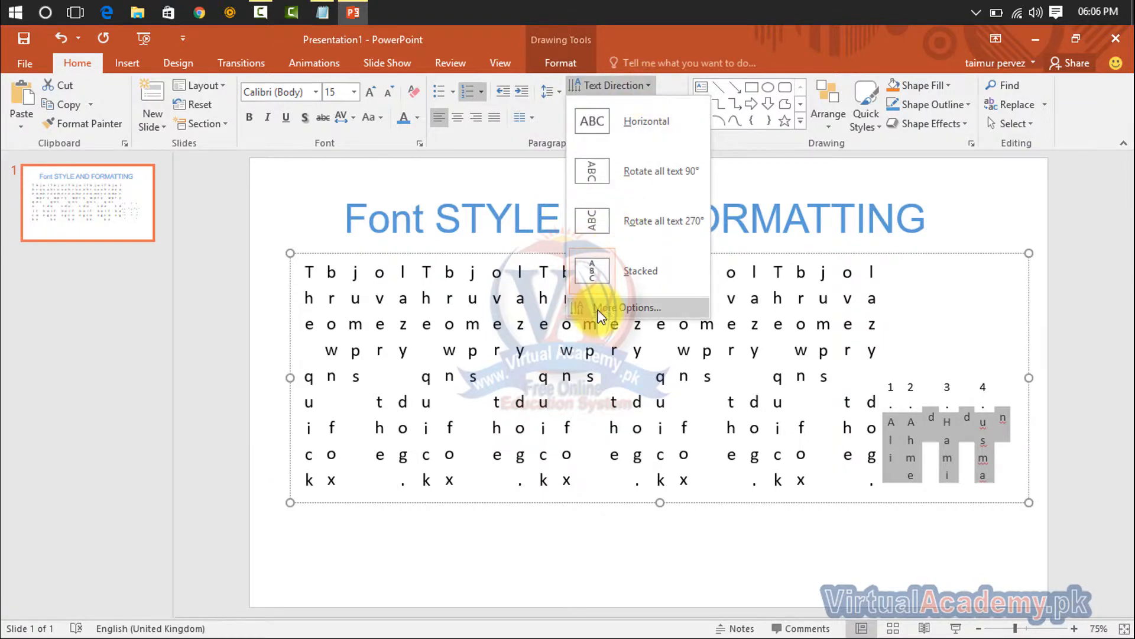
click(599, 310)
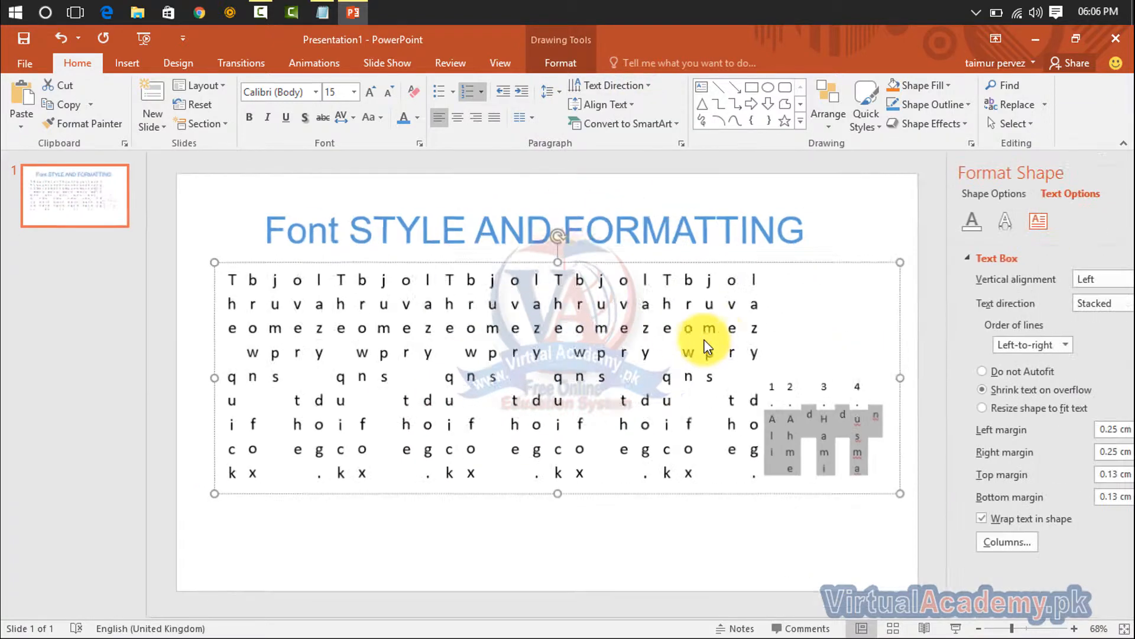
Step: Try the Right and Center vertical alignments on the stacked body text, ending on Center
click(1098, 282)
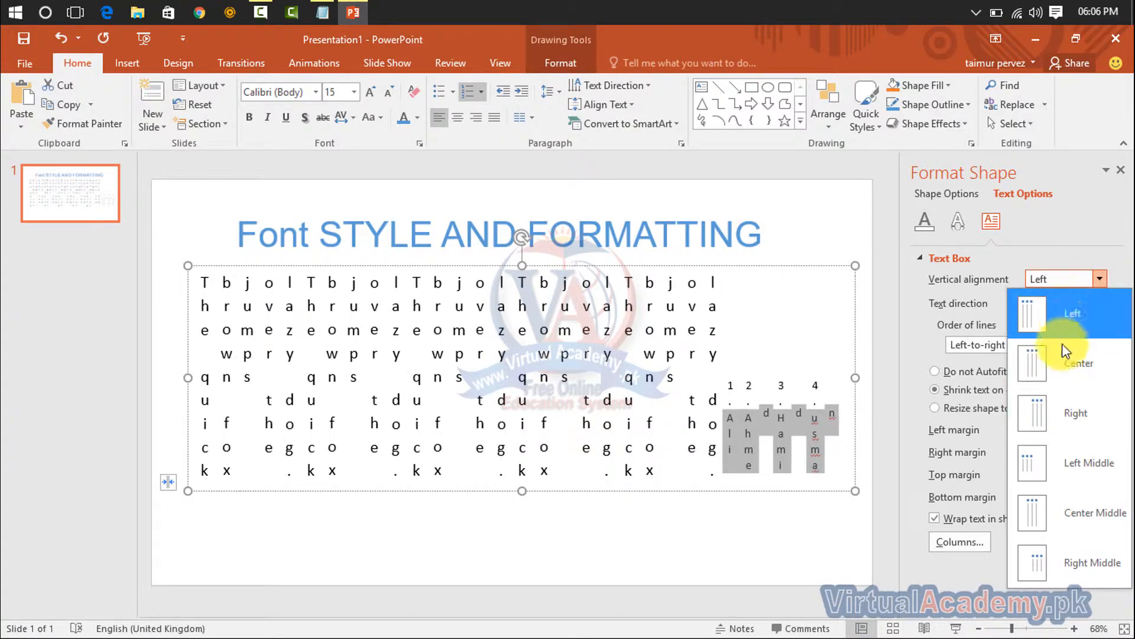
click(1057, 411)
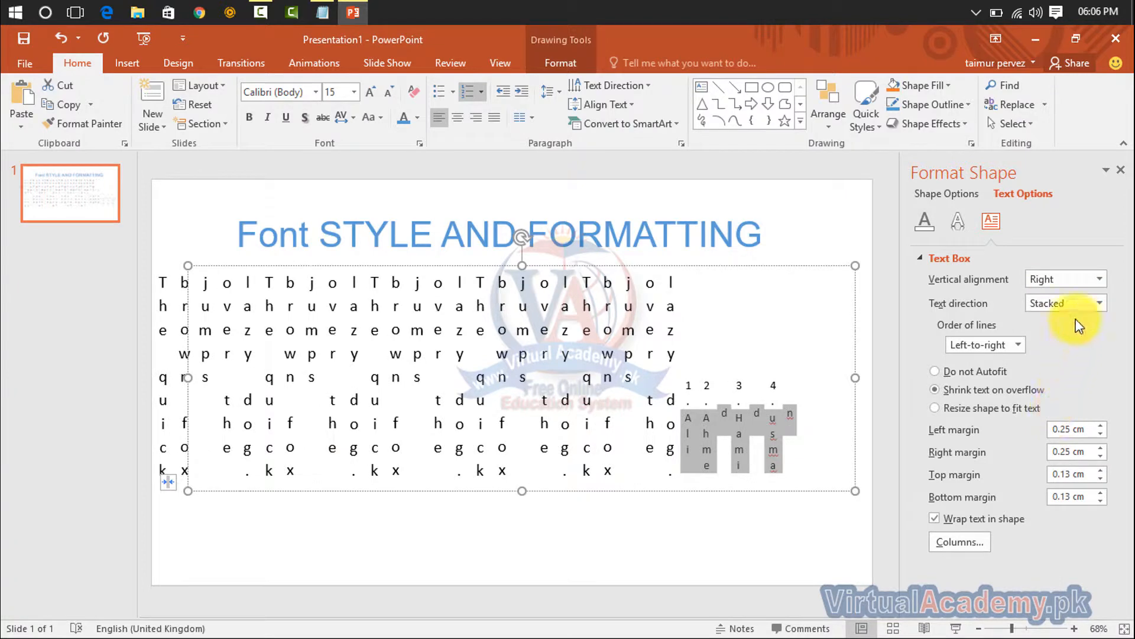
click(1098, 279)
click(1059, 377)
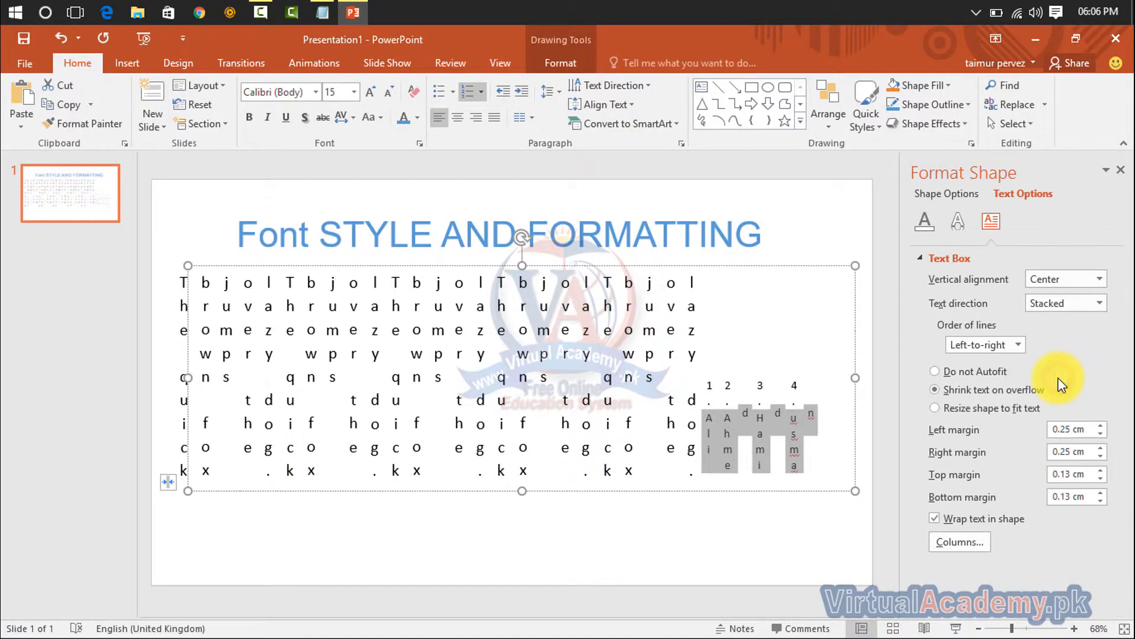
Step: Set the body text box to Horizontal text direction with Top vertical alignment
click(1058, 303)
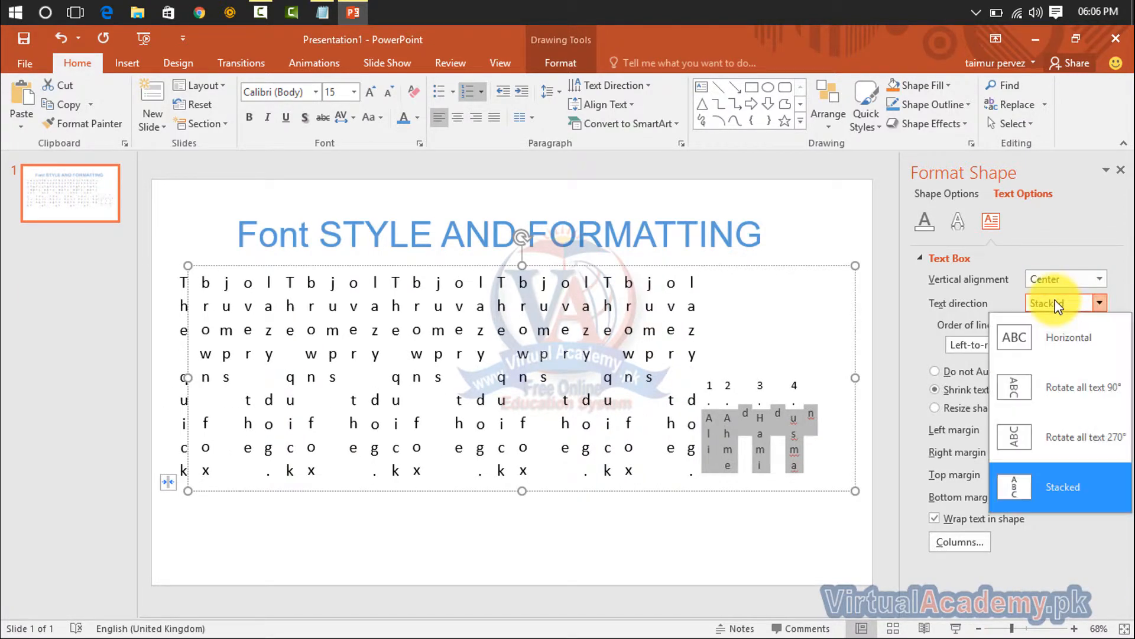
click(1045, 351)
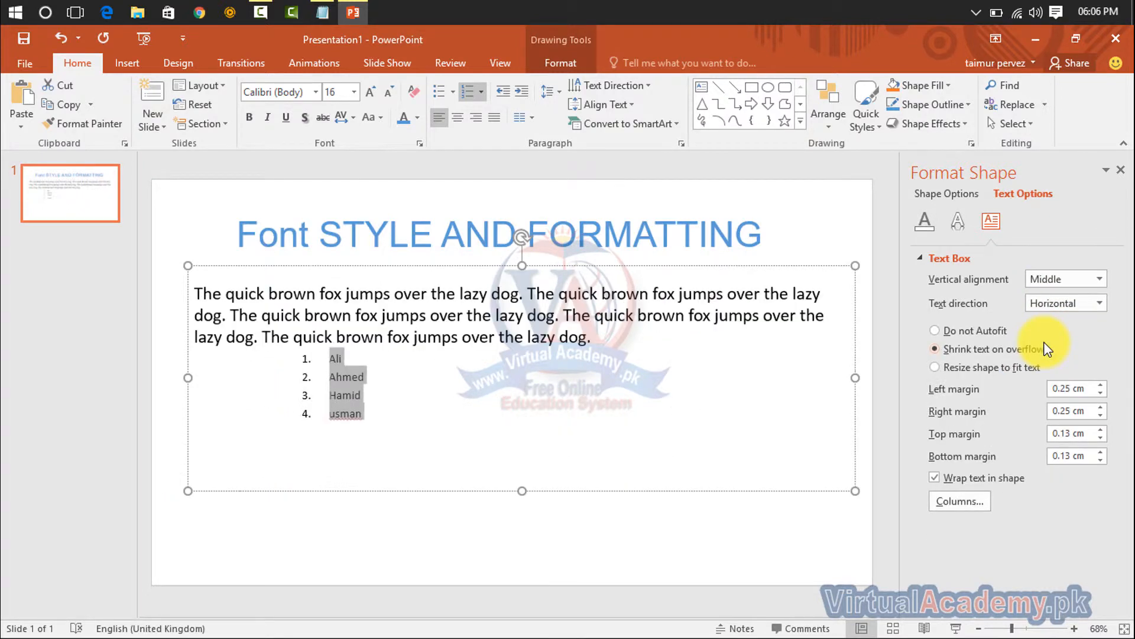
click(1058, 280)
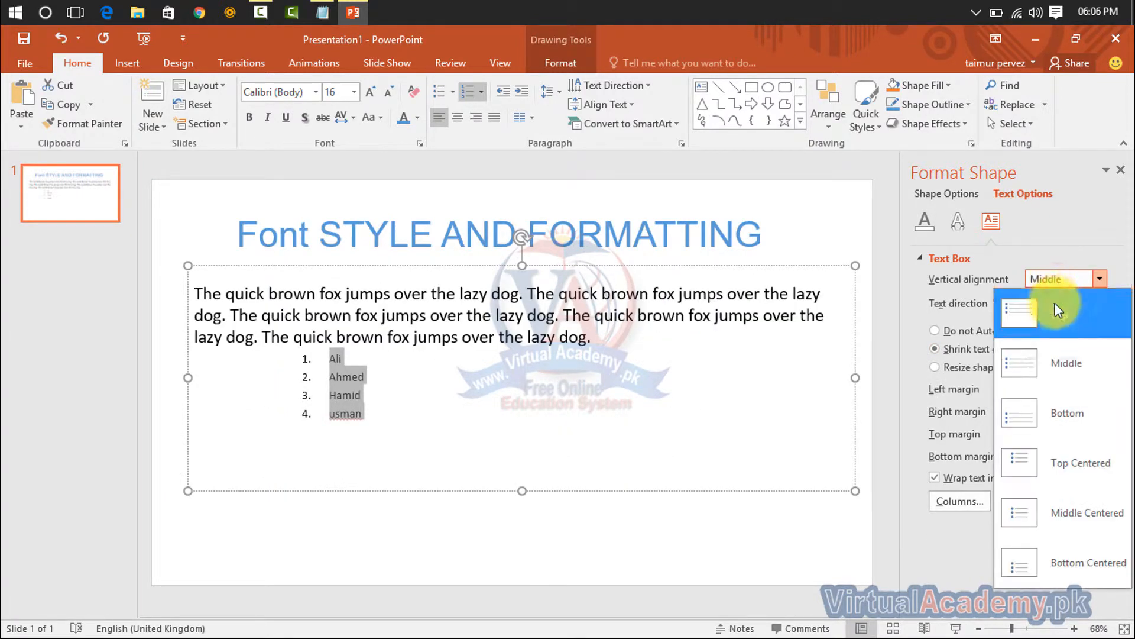
click(1055, 303)
Step: Try the Bottom and Top Centered vertical alignments on the body text box and return it to Top
click(1053, 283)
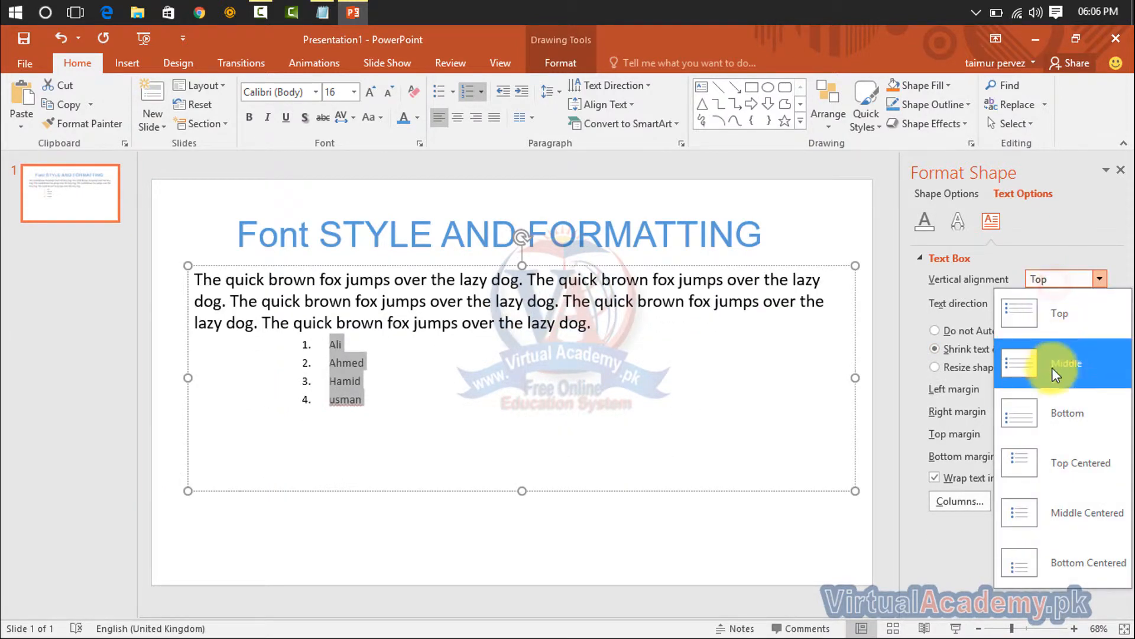
click(1050, 399)
click(1032, 279)
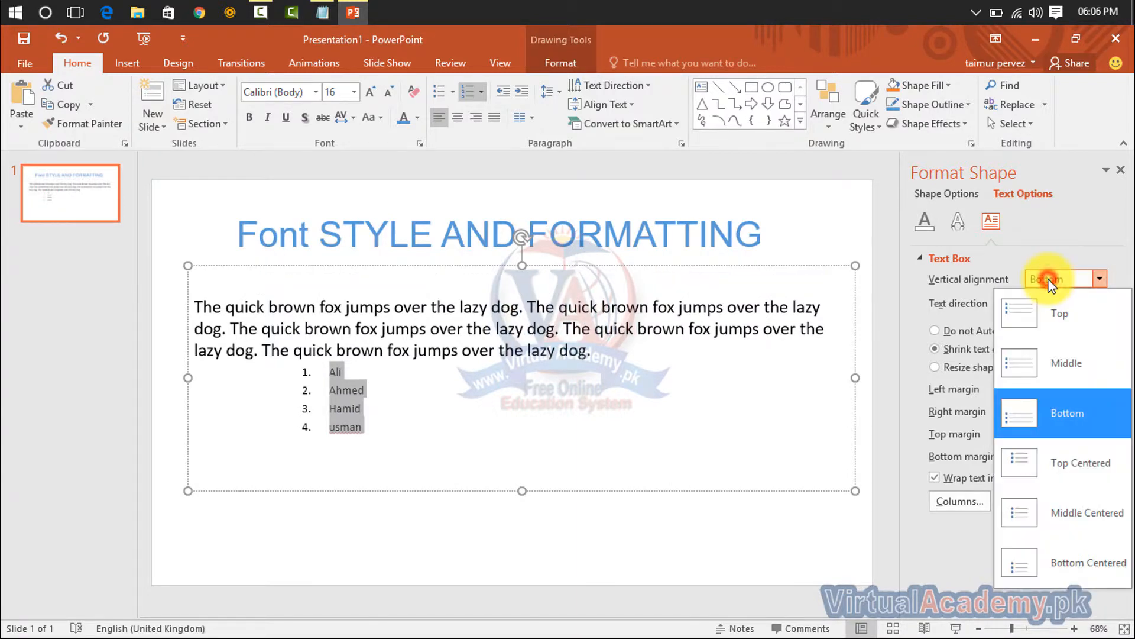
click(1057, 467)
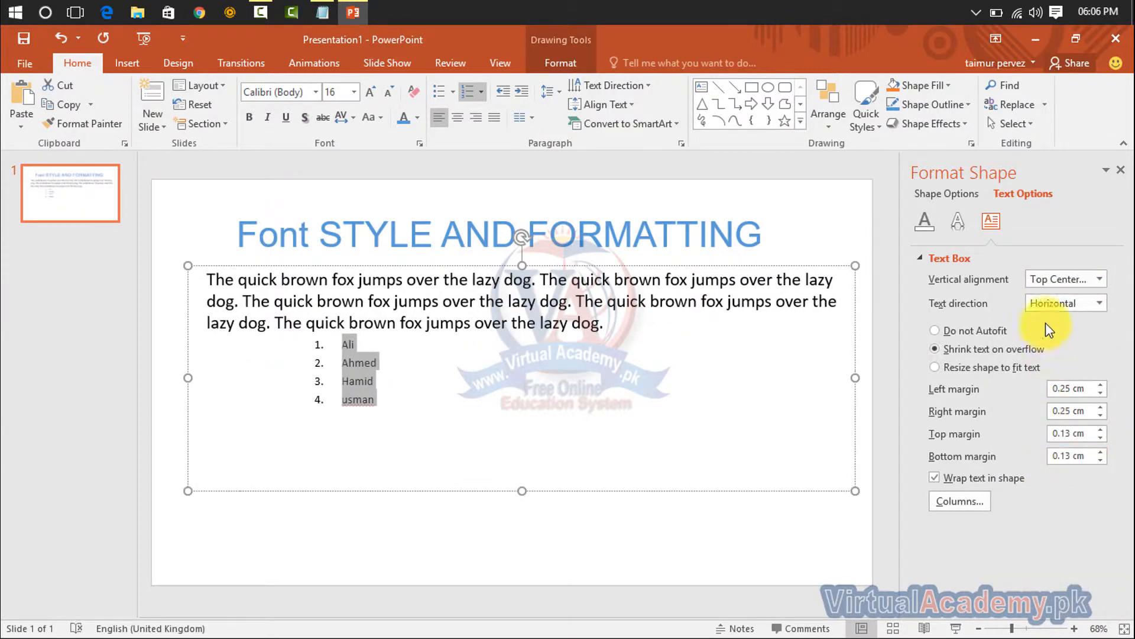
click(1043, 283)
click(1058, 314)
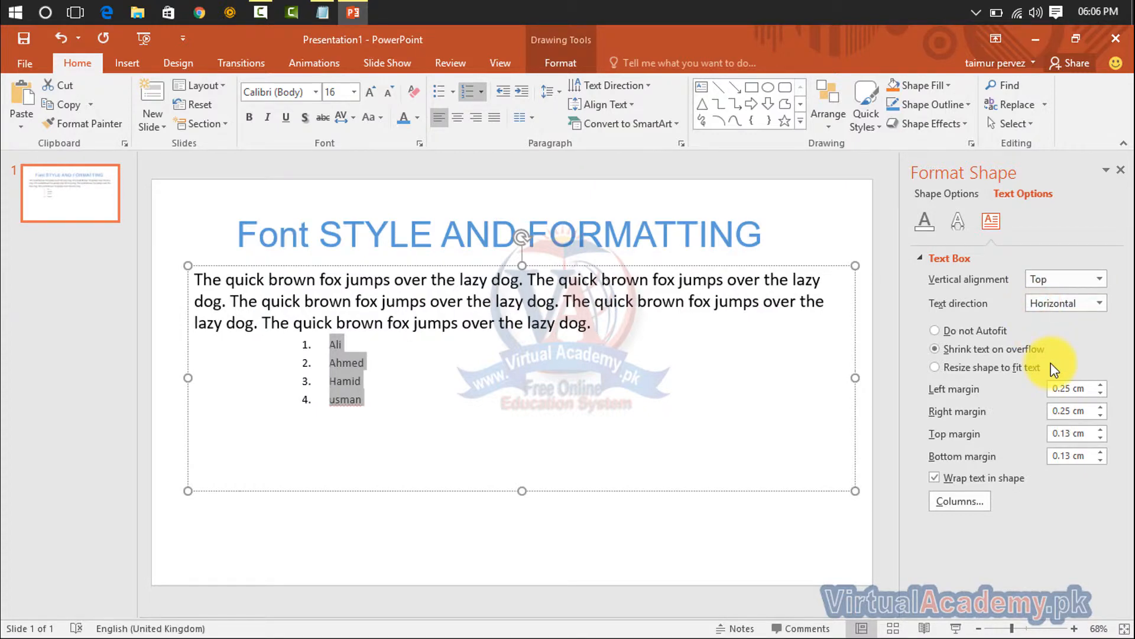
Step: Increase the left margin of the body text box to 0.7 cm
click(1075, 388)
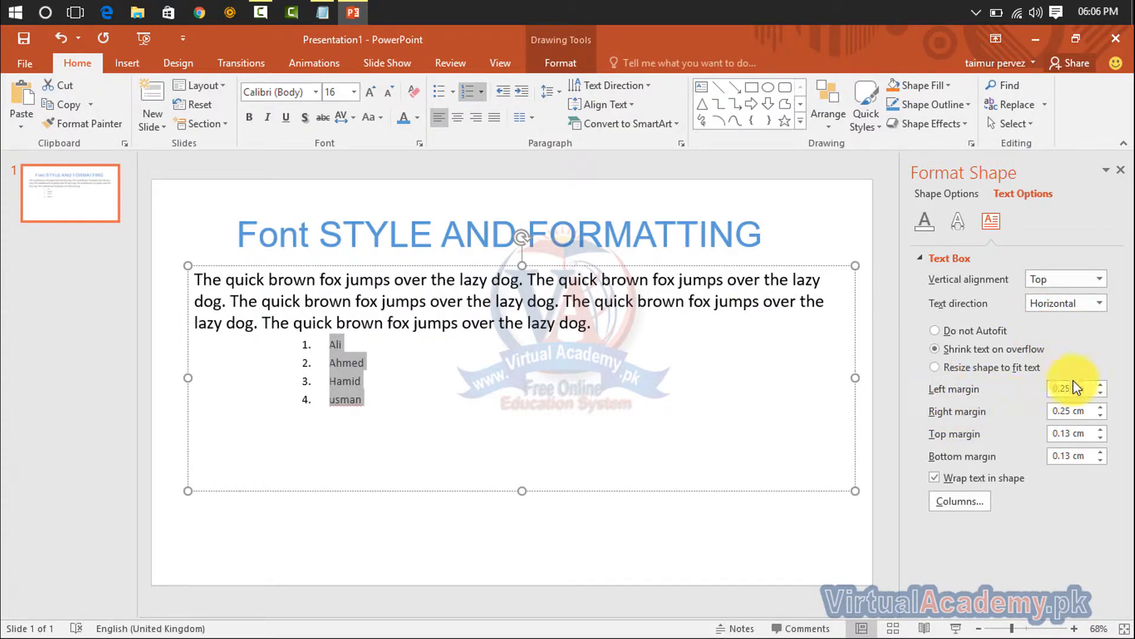
click(1101, 384)
click(1101, 384)
click(1101, 385)
click(1101, 385)
click(1101, 384)
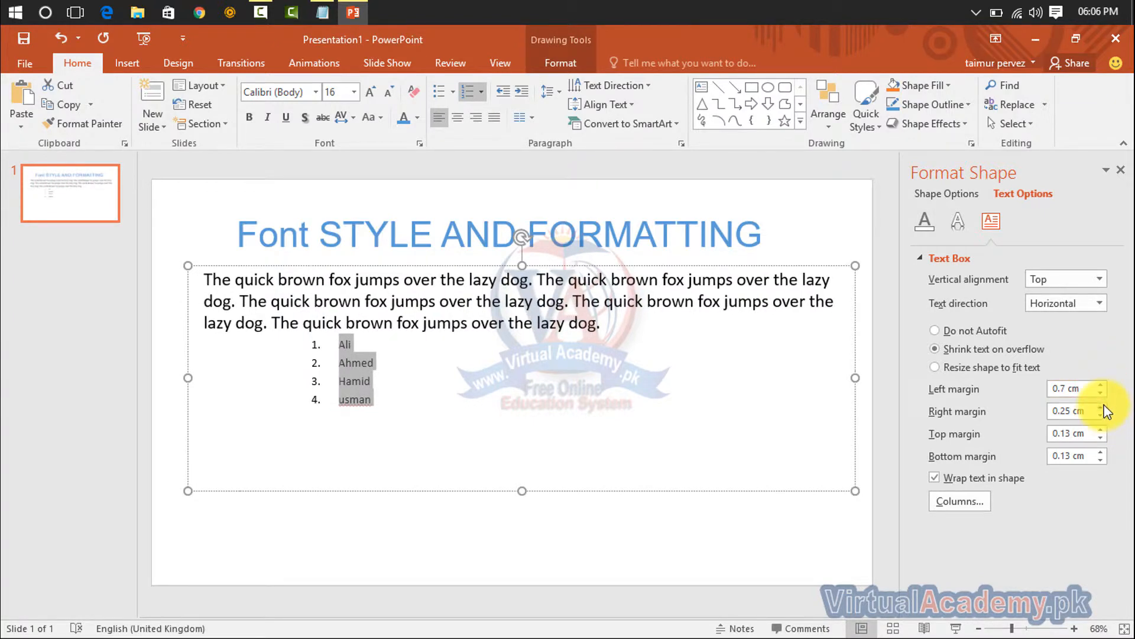